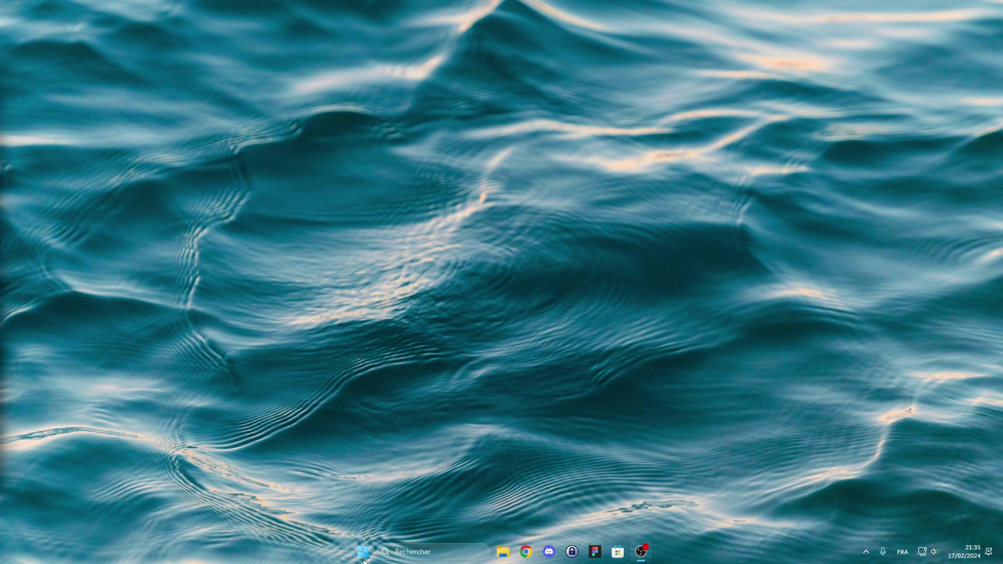
# - Launch the Paramètres app from the Start menu's pinned apps
pyautogui.click(362, 552)
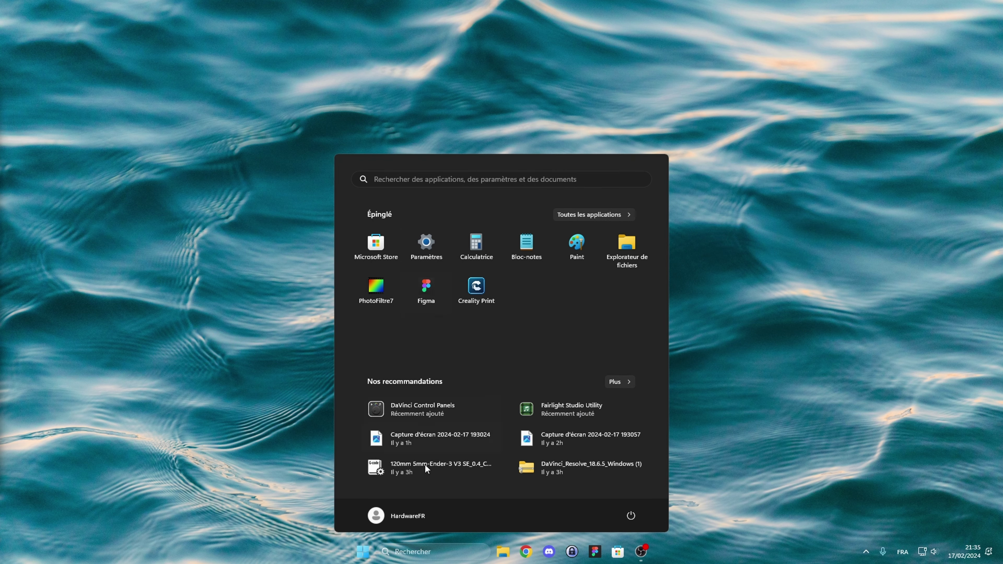
pyautogui.click(432, 240)
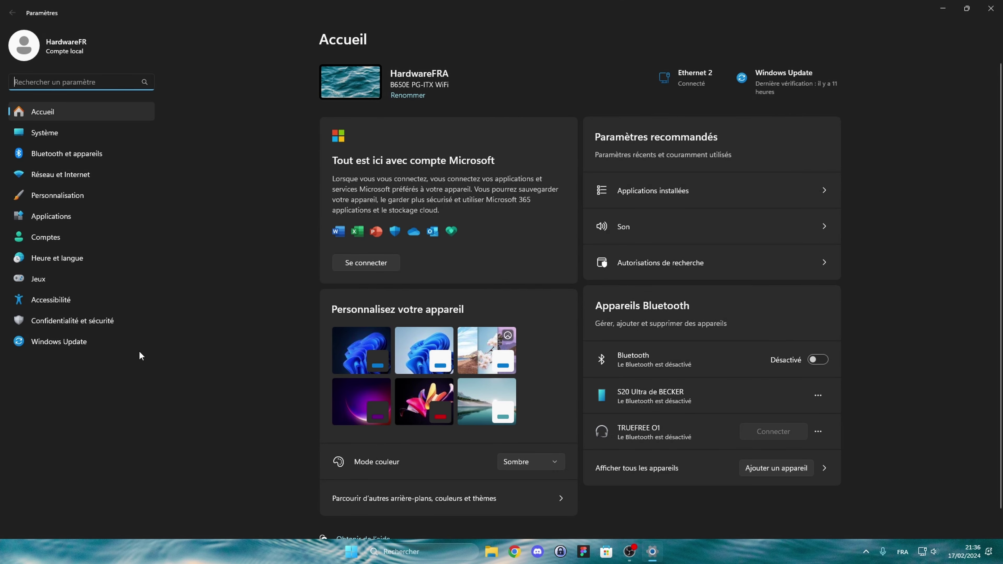
pyautogui.click(95, 347)
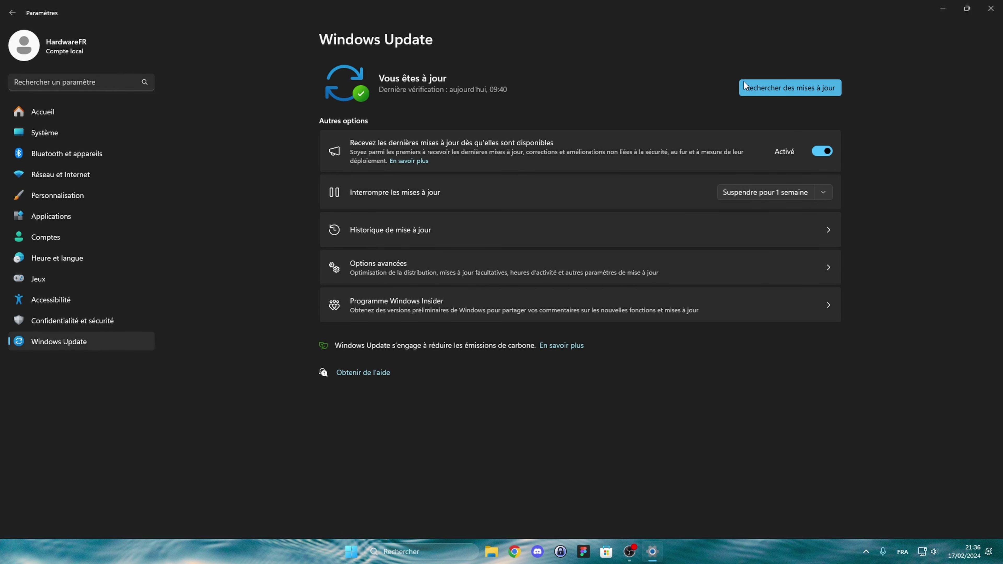
pyautogui.click(84, 119)
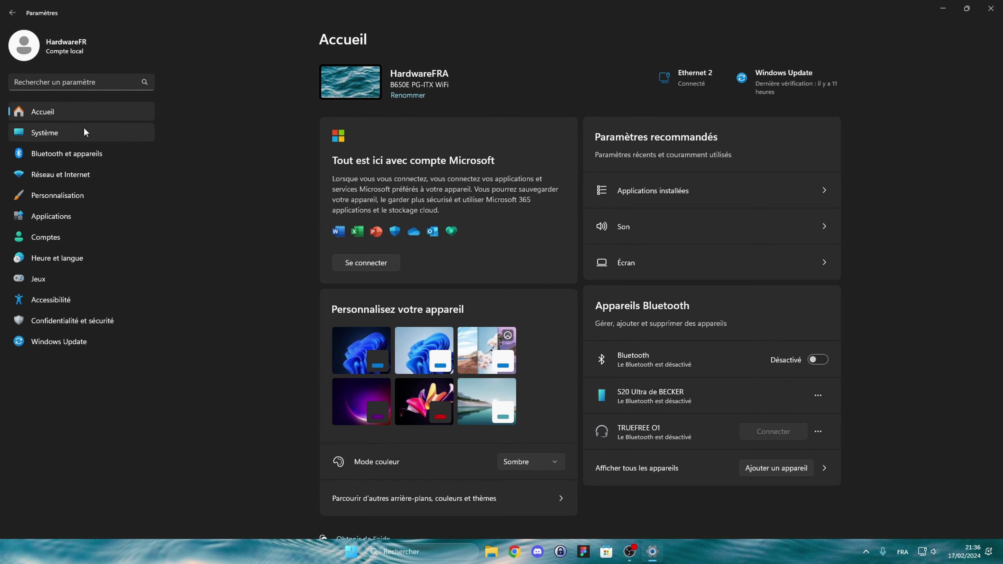
# - Open Système > Notifications and confirm notifications are off and Ne pas déranger is on
pyautogui.click(57, 137)
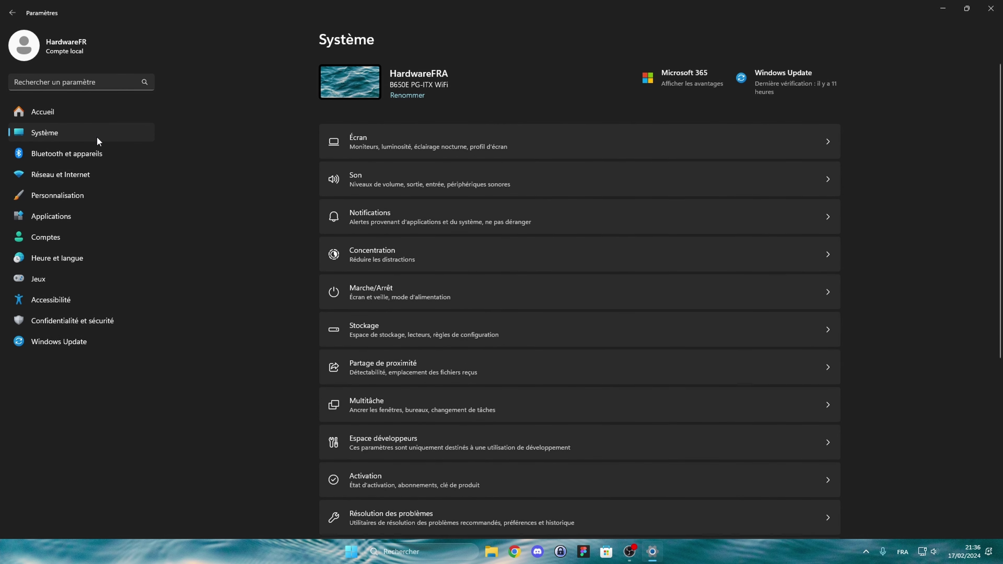
pyautogui.click(351, 221)
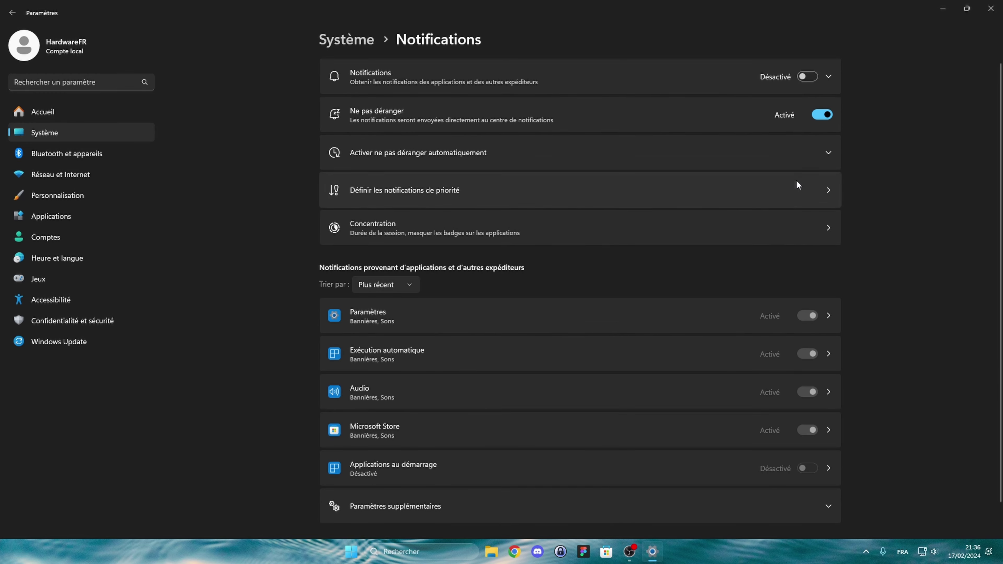
pyautogui.scroll(-1, 816, 271)
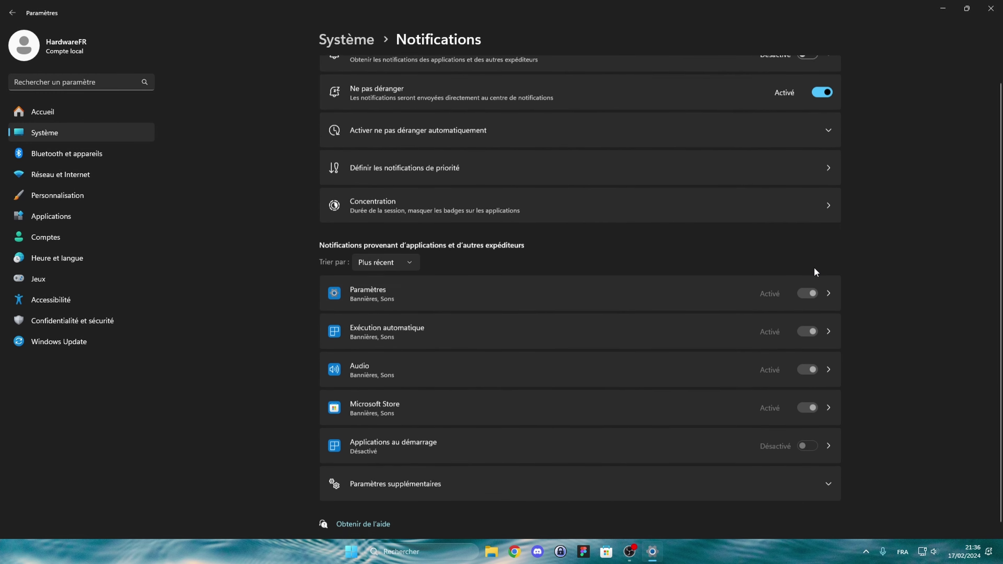
pyautogui.scroll(1, 814, 269)
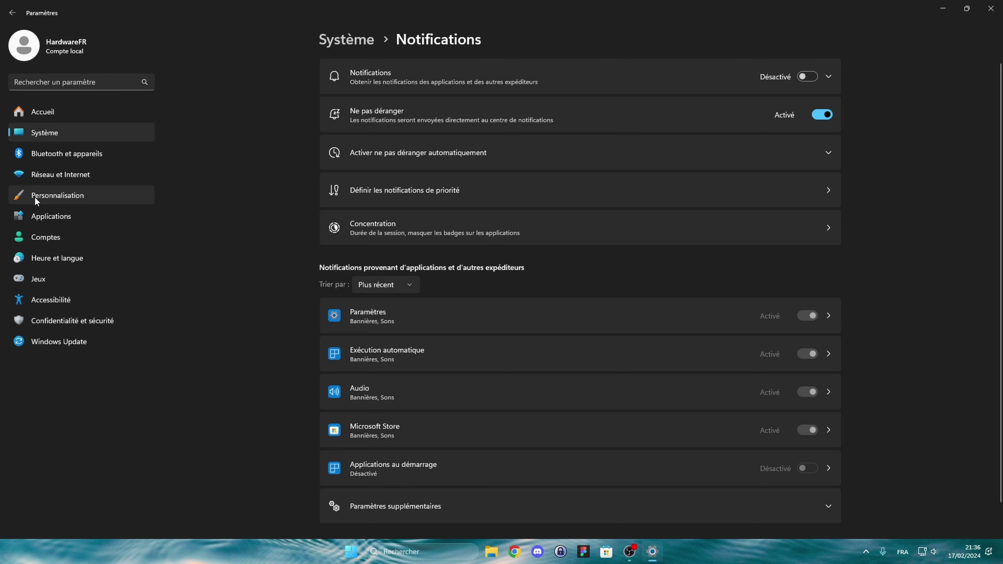
# - Open Personnalisation > Couleurs and keep Sombre as the colour mode
pyautogui.click(57, 192)
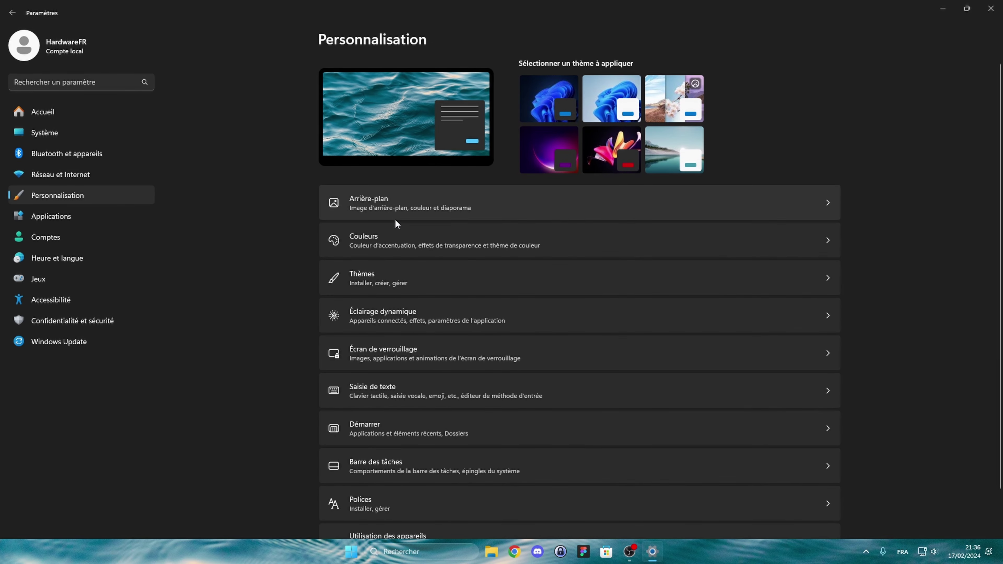
pyautogui.click(337, 240)
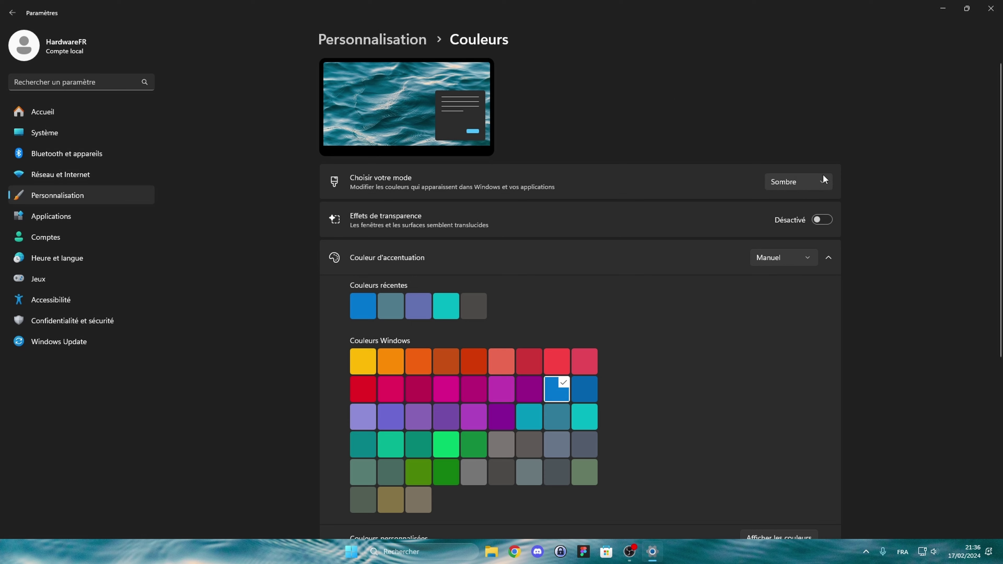
pyautogui.click(814, 183)
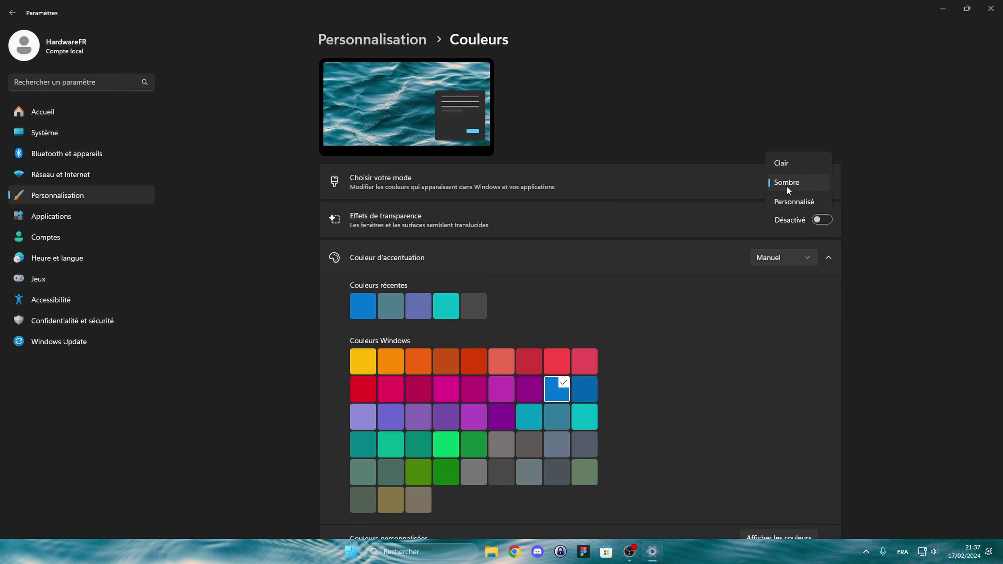
pyautogui.click(700, 95)
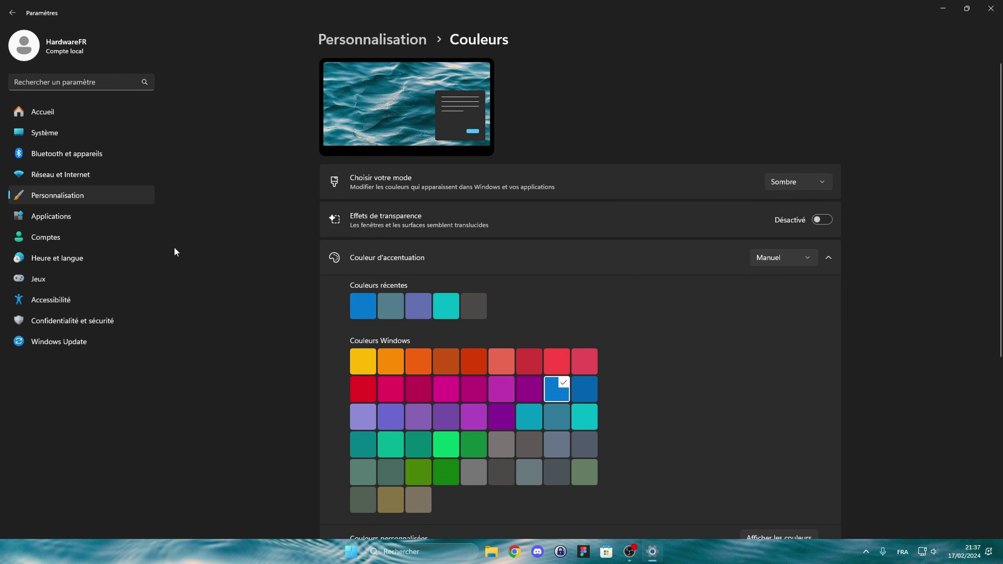
# - Open Applications > Applications installées to list the 91 installed apps
pyautogui.click(57, 222)
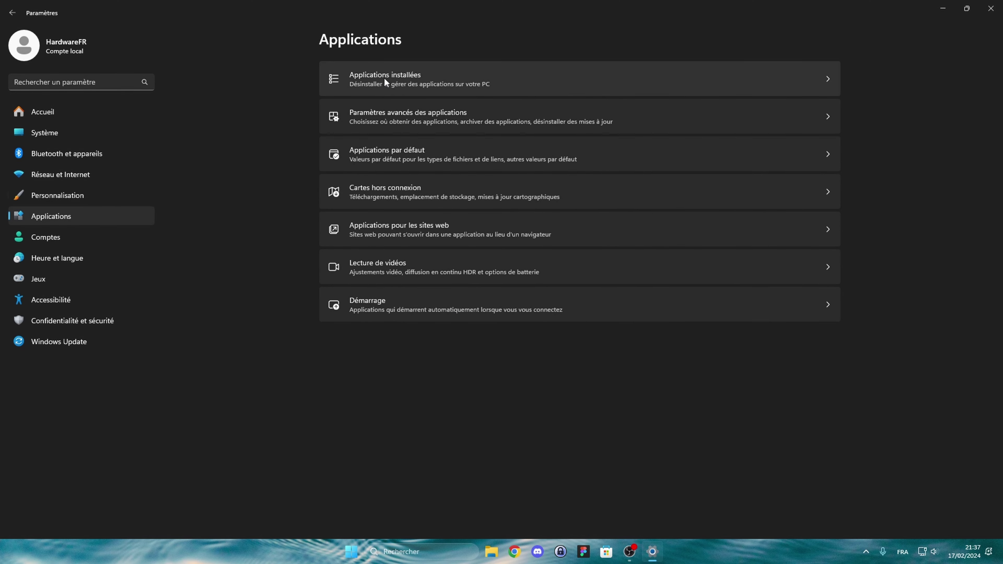
pyautogui.click(385, 81)
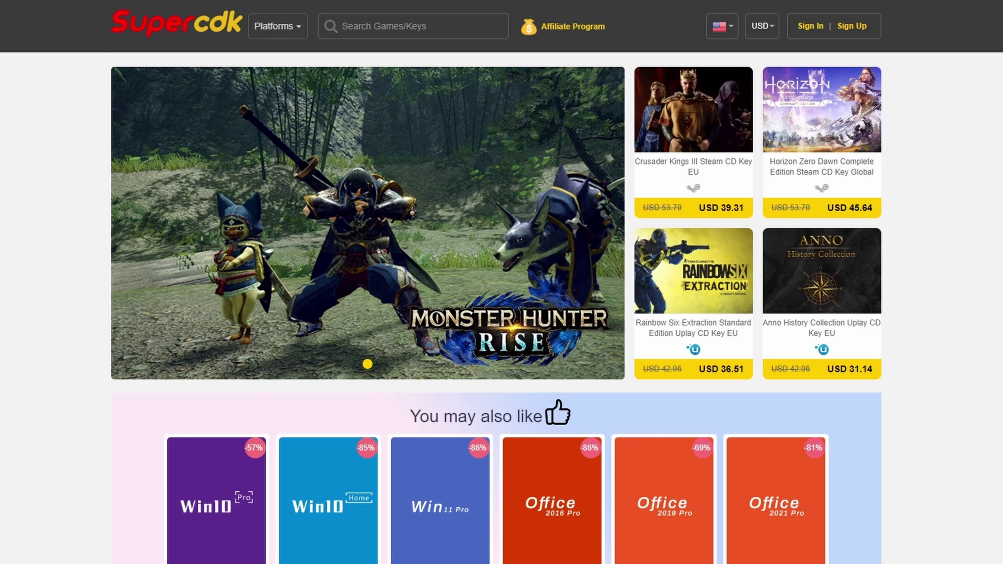
# - Buy the MS Win 10 Pro OEM key and apply promotion code SPHG
pyautogui.scroll(-3, 496, 308)
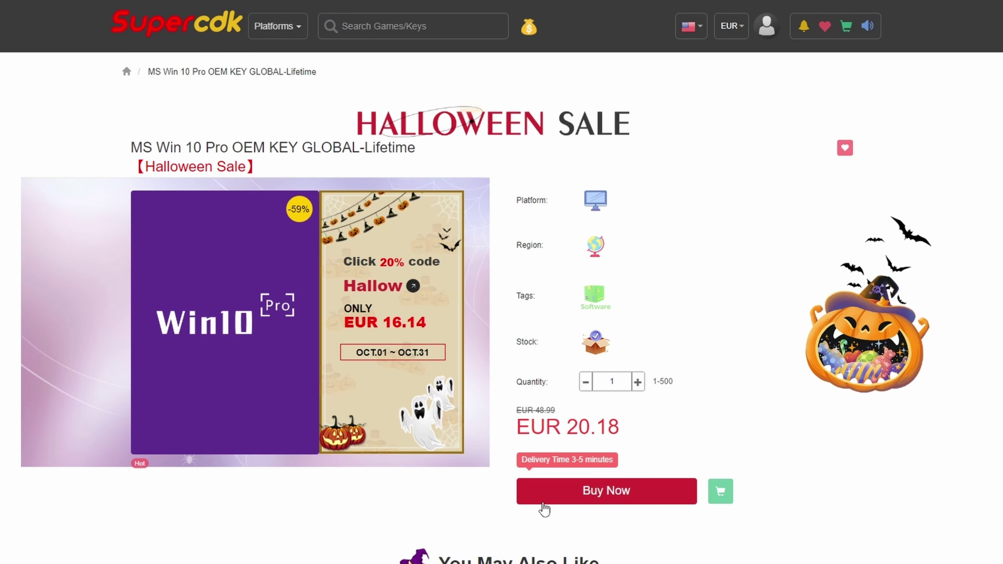
pyautogui.click(545, 494)
pyautogui.click(304, 340)
pyautogui.write('SP')
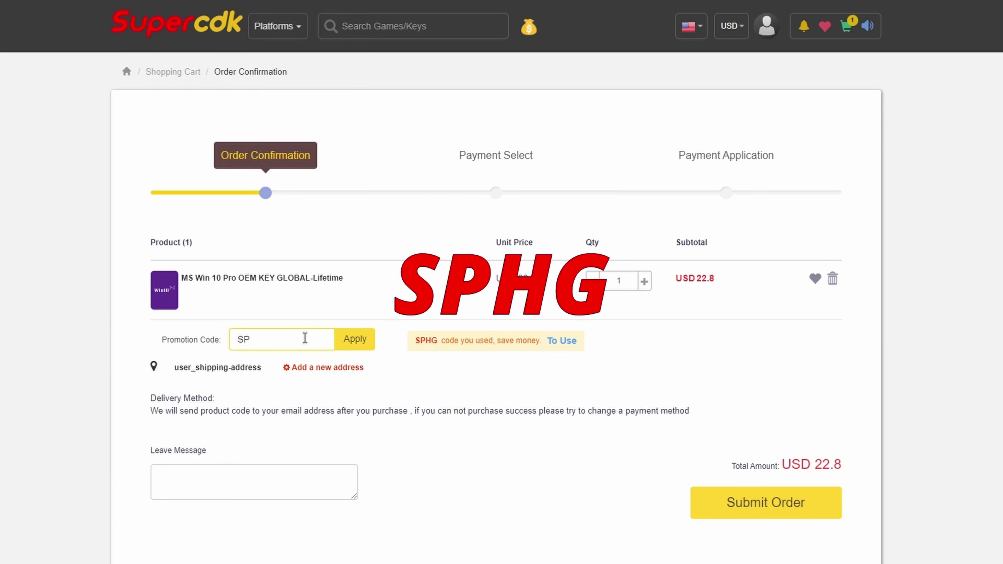
pyautogui.write('HG')
pyautogui.click(350, 339)
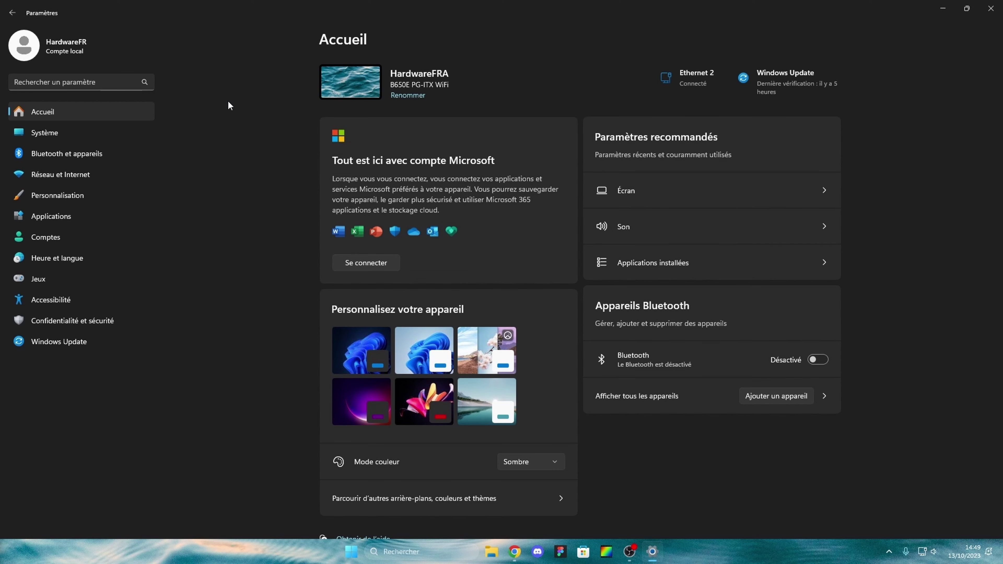
# - Open Système > Activation, enter a product key then cancel, and expand État d'activation
pyautogui.click(98, 131)
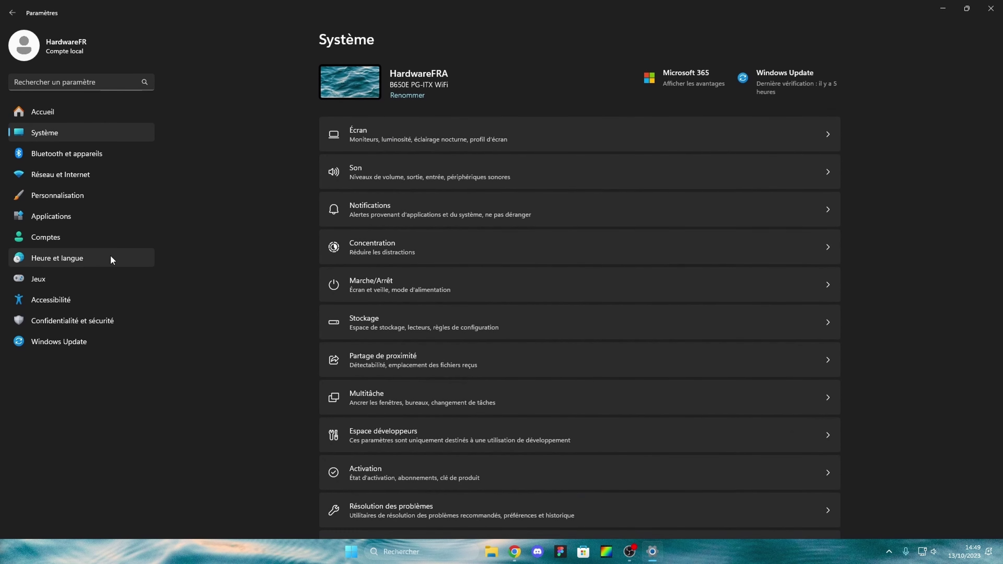
pyautogui.click(407, 467)
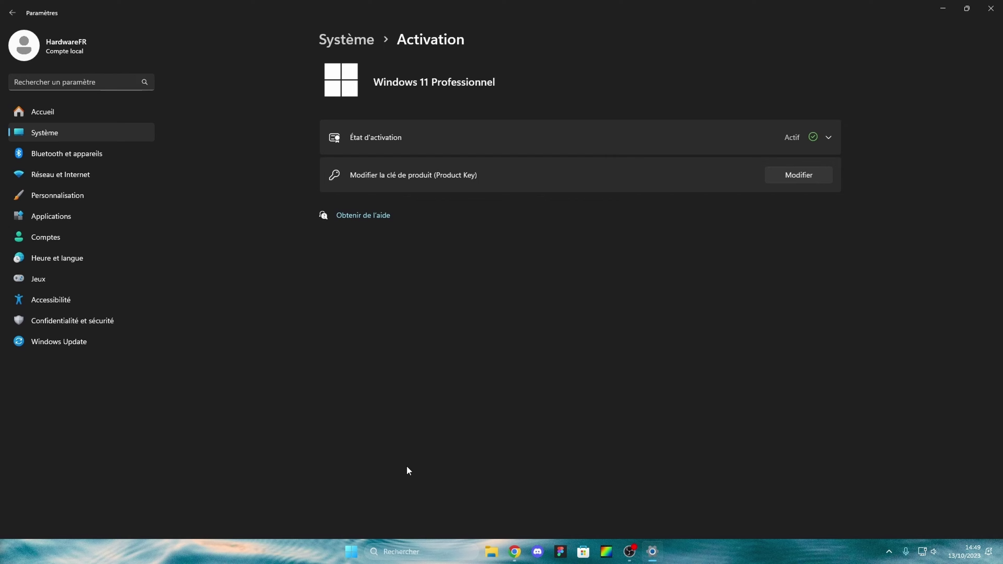
pyautogui.click(788, 175)
pyautogui.write('FGGFF-GFGGY-GG')
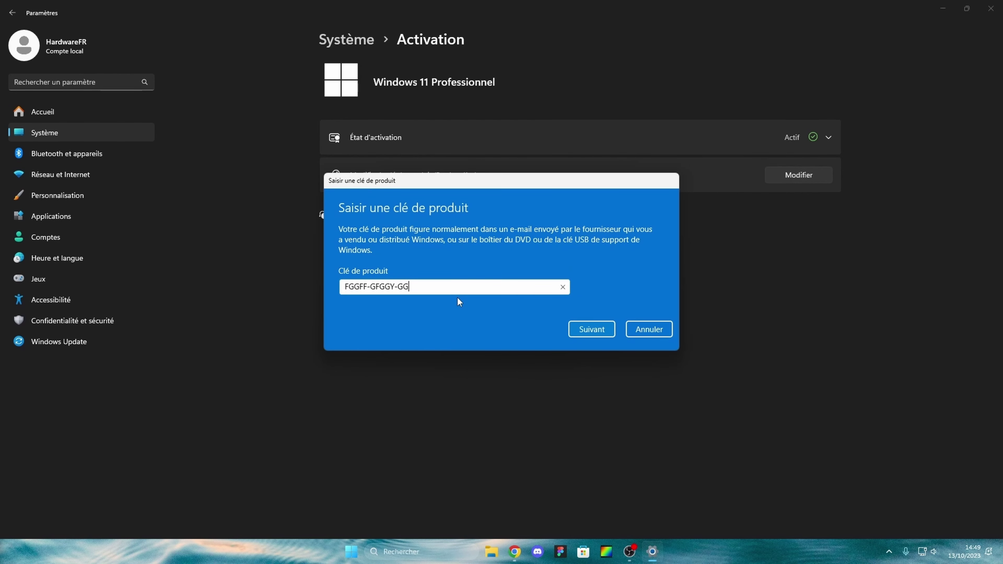
pyautogui.write('FHF-HYGHG-HGHGG')
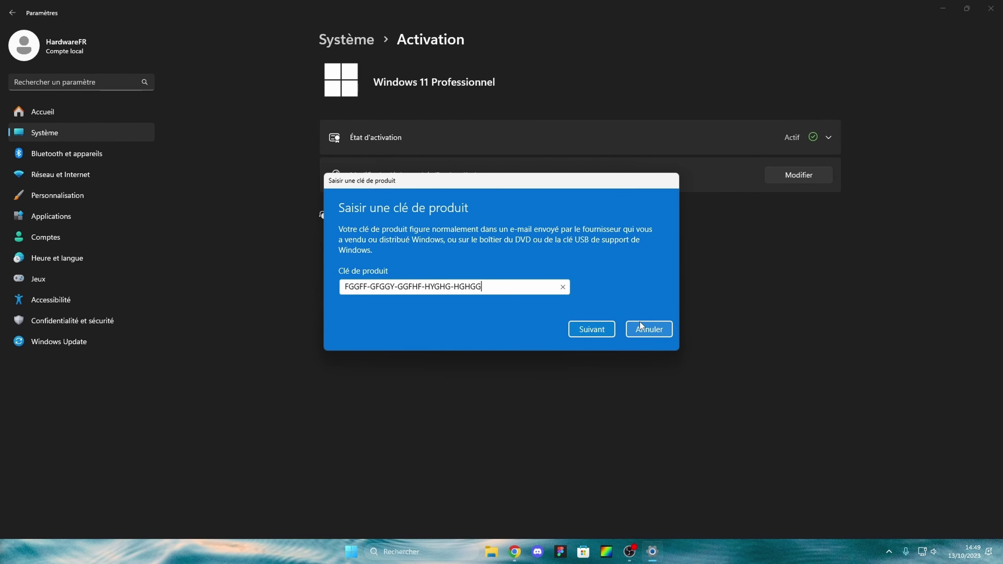
pyautogui.click(670, 332)
pyautogui.click(705, 153)
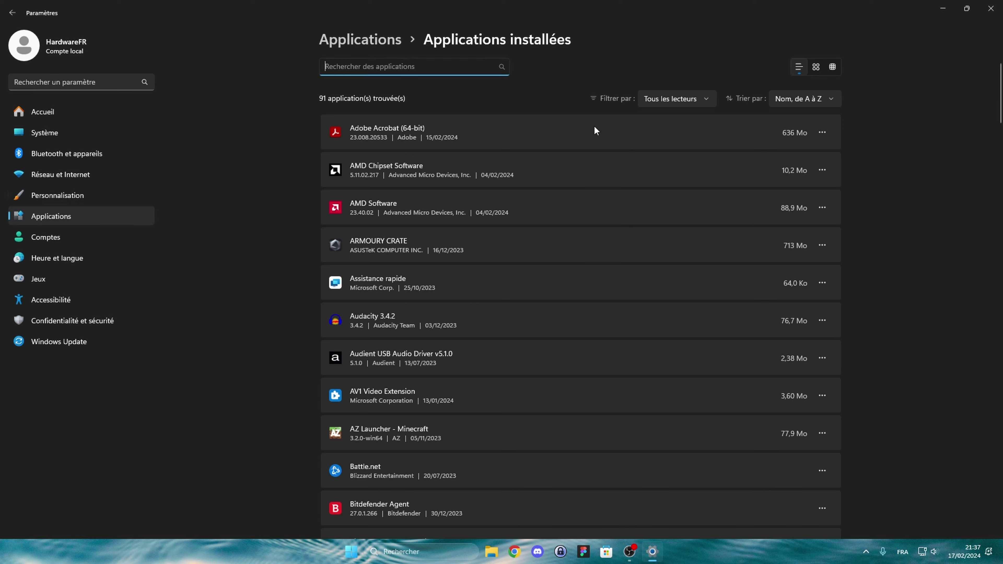
pyautogui.scroll(-8, 596, 131)
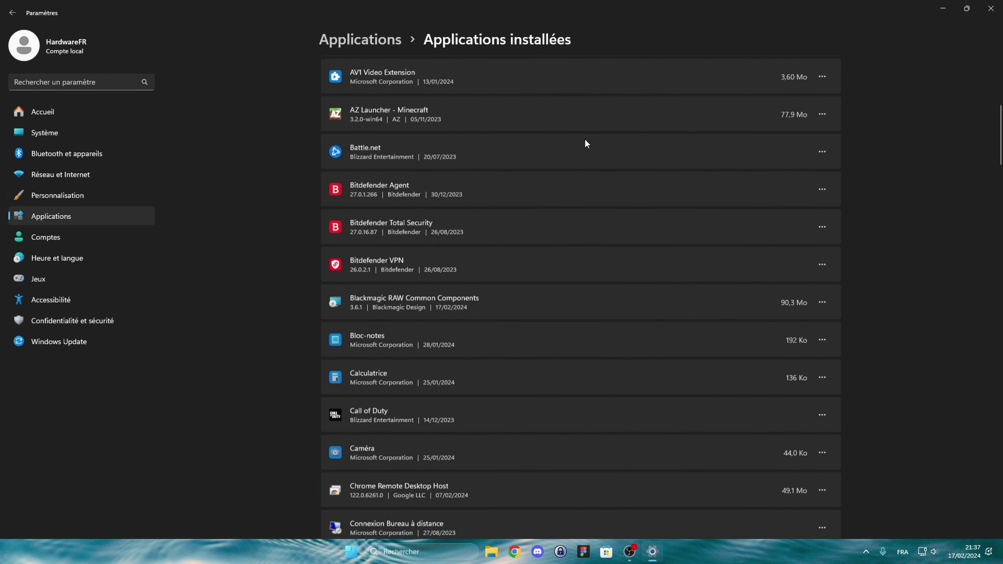
pyautogui.scroll(-5, 585, 143)
pyautogui.scroll(-2, 585, 143)
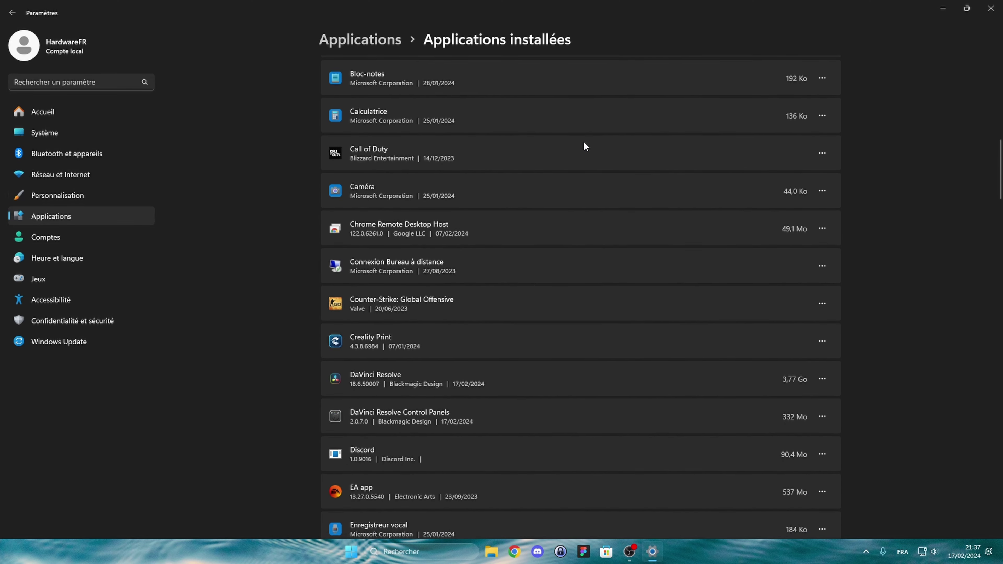
pyautogui.scroll(-8, 585, 146)
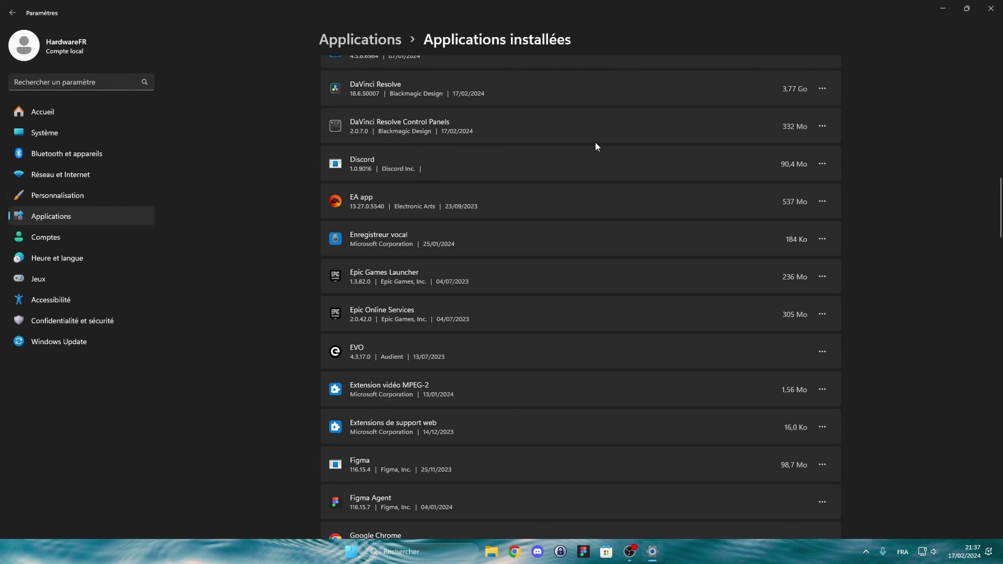
pyautogui.scroll(20, 589, 136)
pyautogui.scroll(-2, 588, 137)
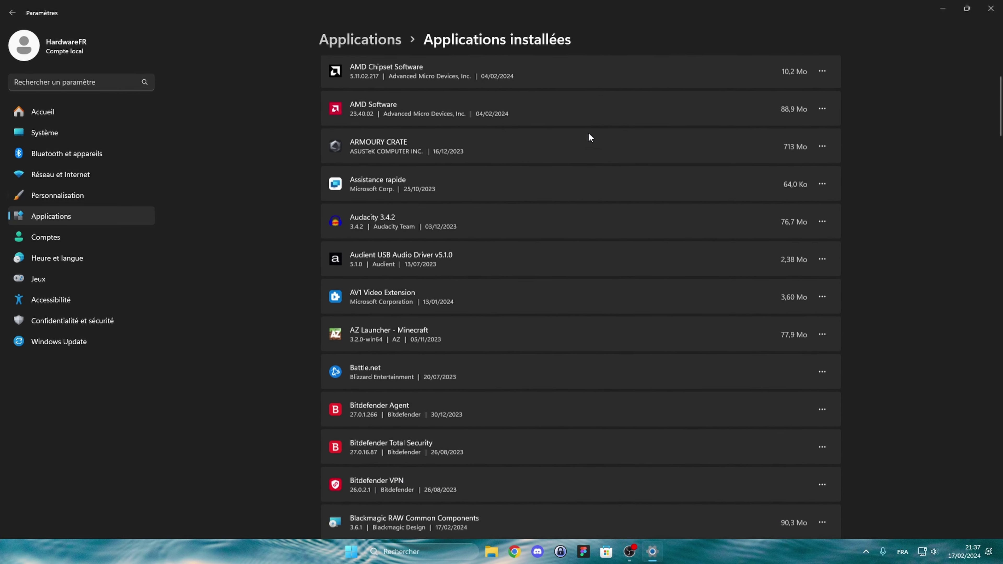
pyautogui.scroll(-20, 588, 137)
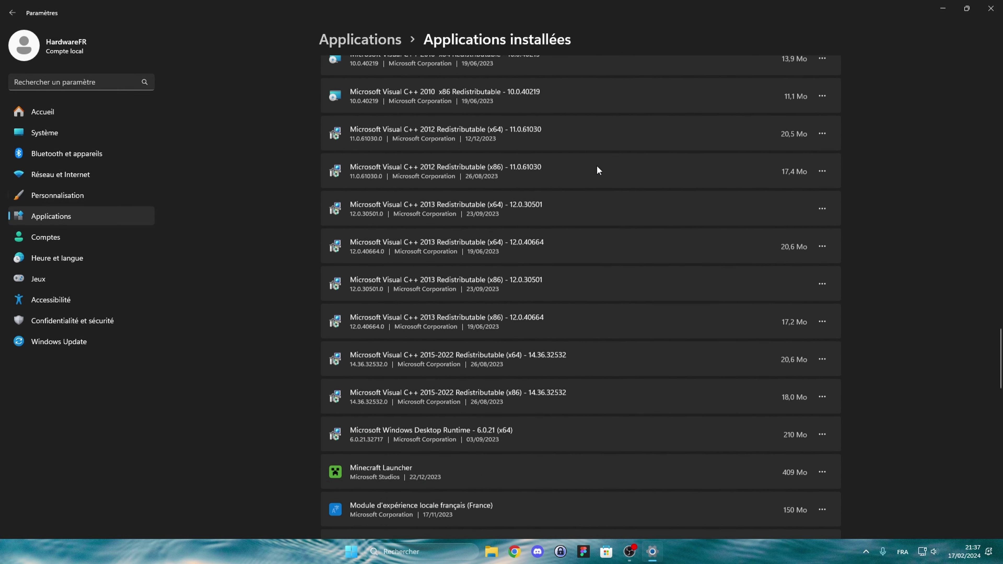
pyautogui.scroll(-15, 597, 167)
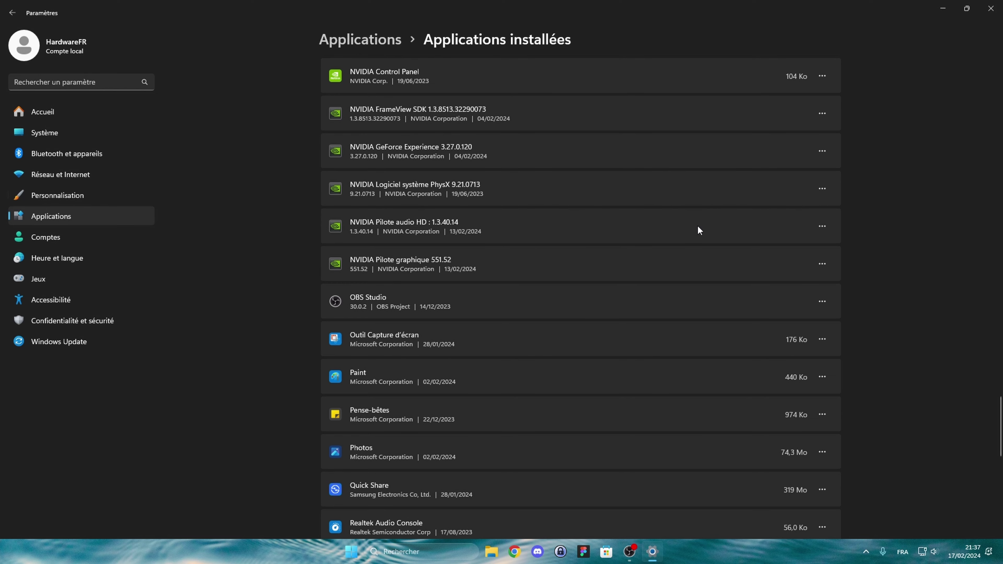
pyautogui.scroll(-10, 760, 234)
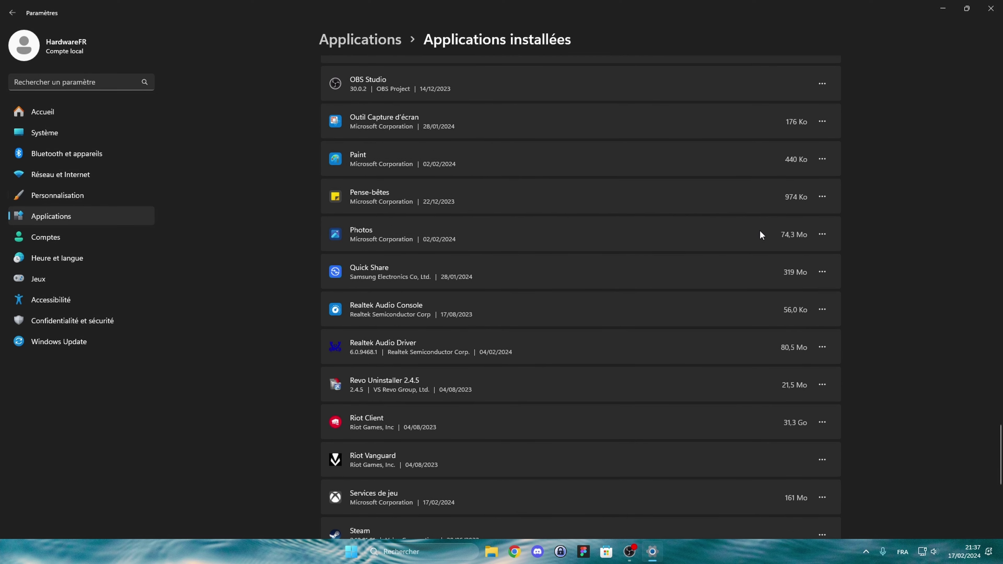
pyautogui.scroll(-2, 762, 236)
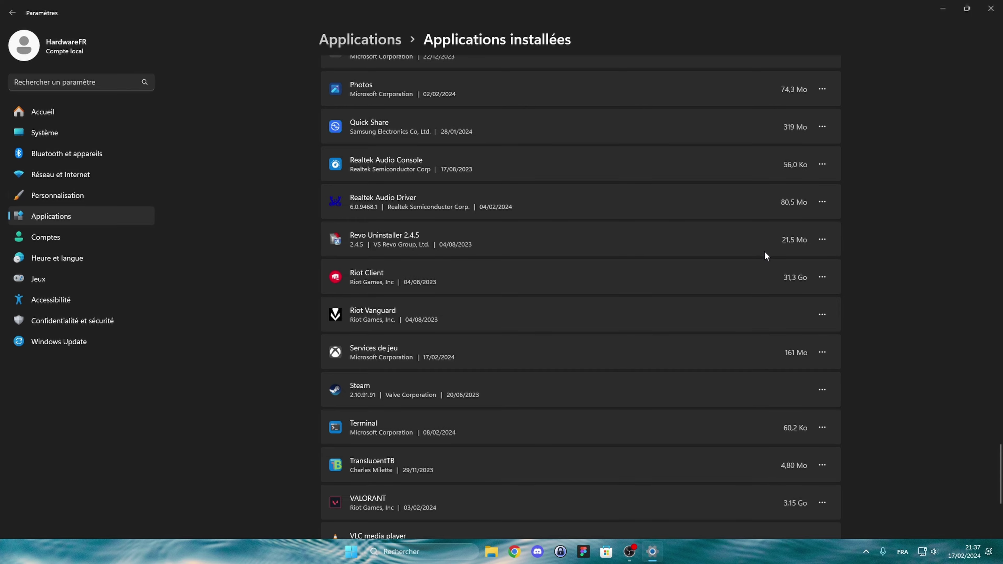
pyautogui.scroll(-5, 766, 253)
pyautogui.scroll(20, 768, 253)
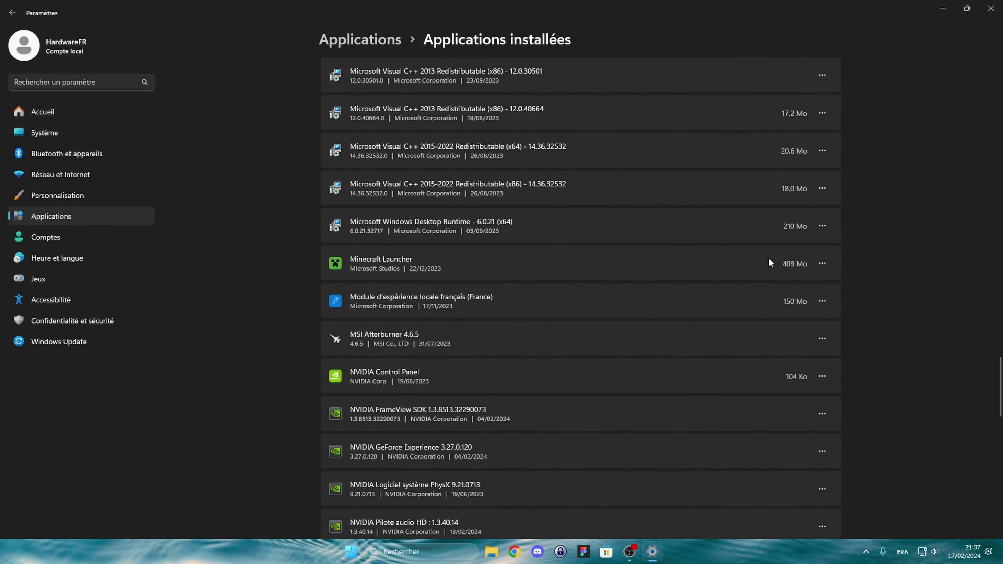
pyautogui.scroll(15, 768, 269)
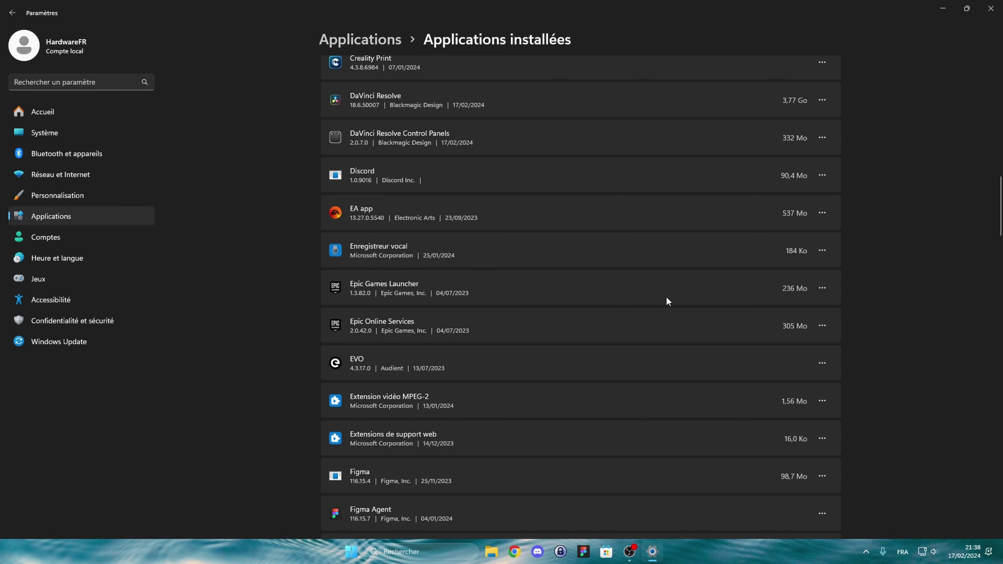
pyautogui.scroll(2, 667, 301)
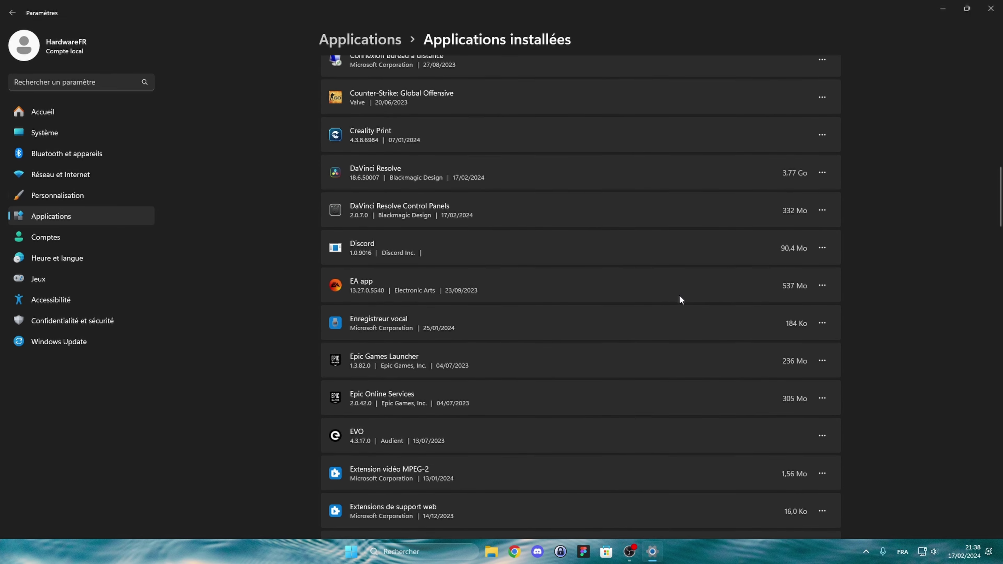
pyautogui.scroll(20, 704, 232)
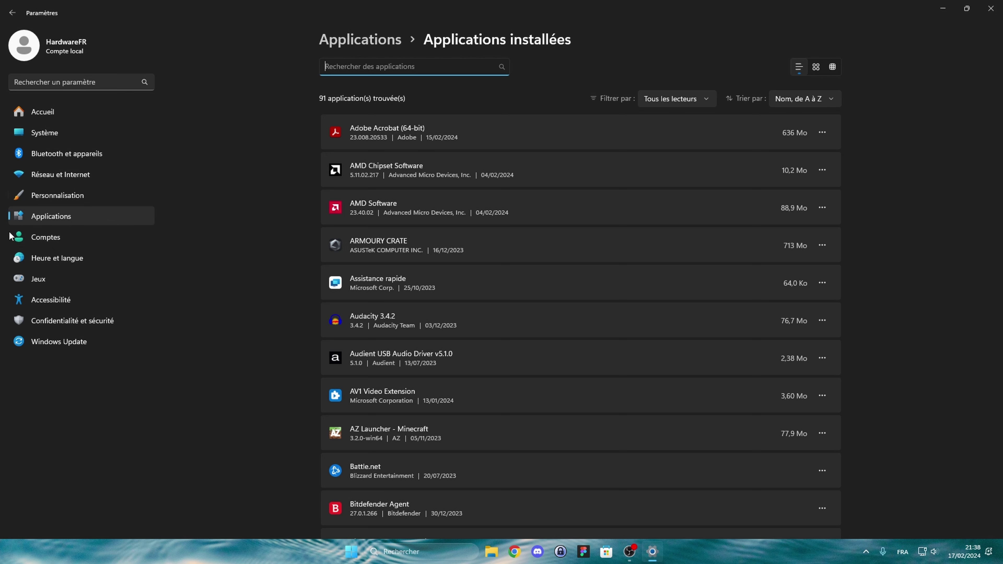
# - Review the Game Bar and Captures pages under Jeux, then open Mode jeu with Mode Jeu on
pyautogui.click(35, 278)
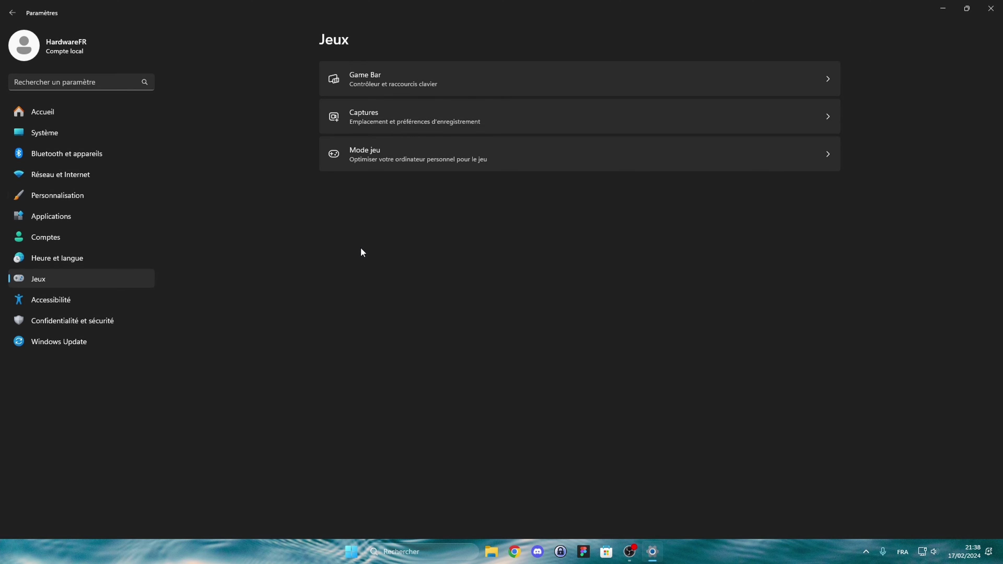
pyautogui.click(443, 70)
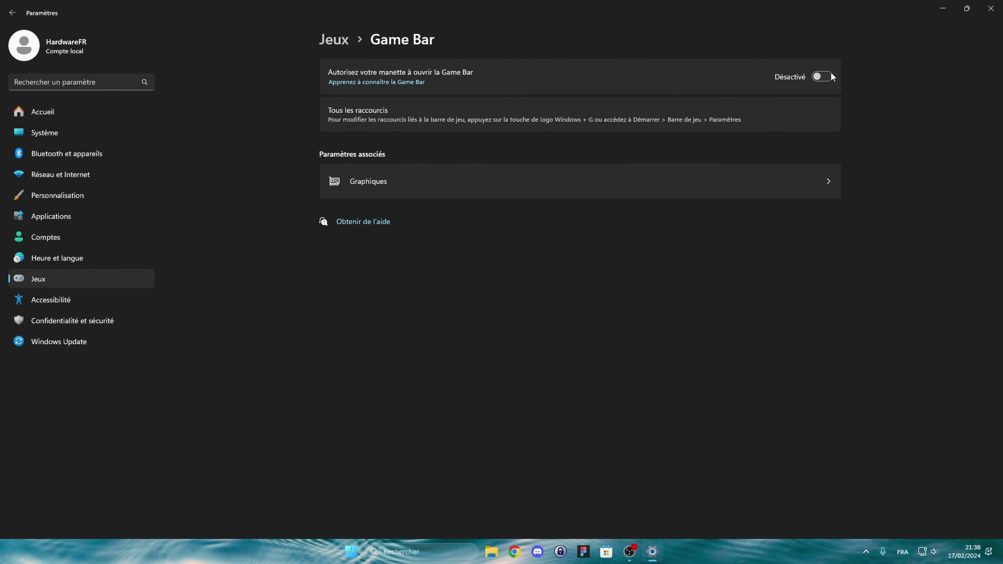
pyautogui.click(338, 40)
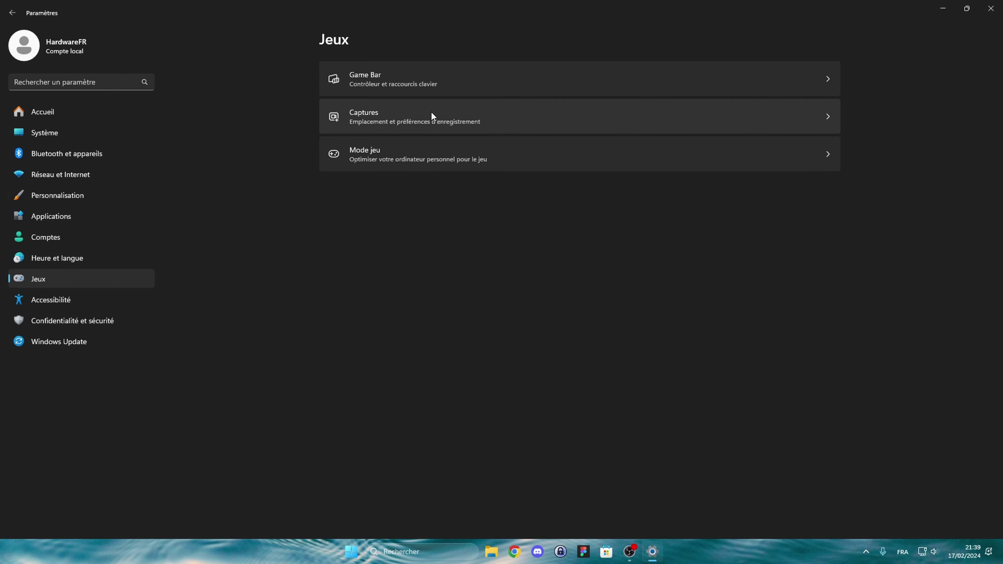
pyautogui.click(469, 114)
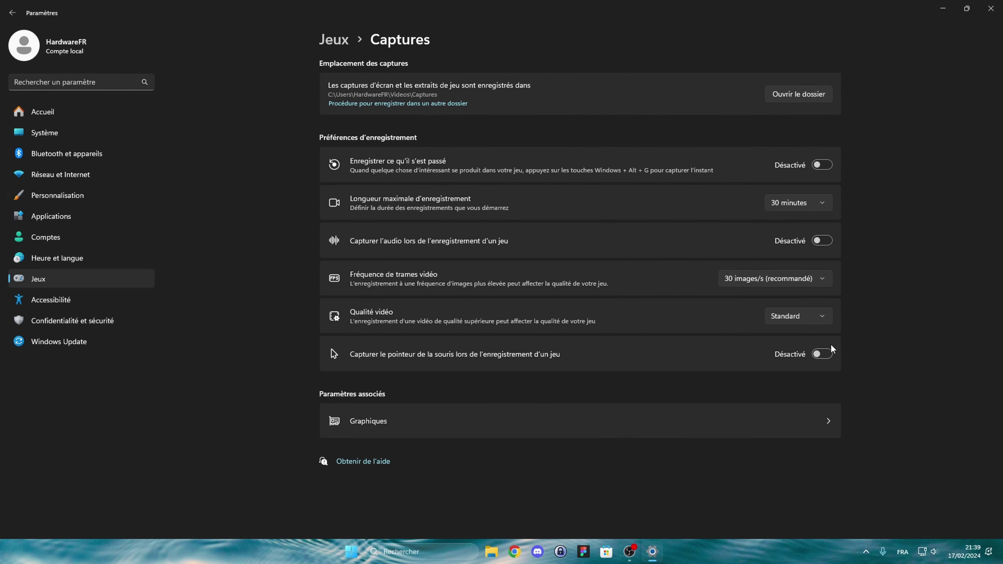
pyautogui.click(337, 41)
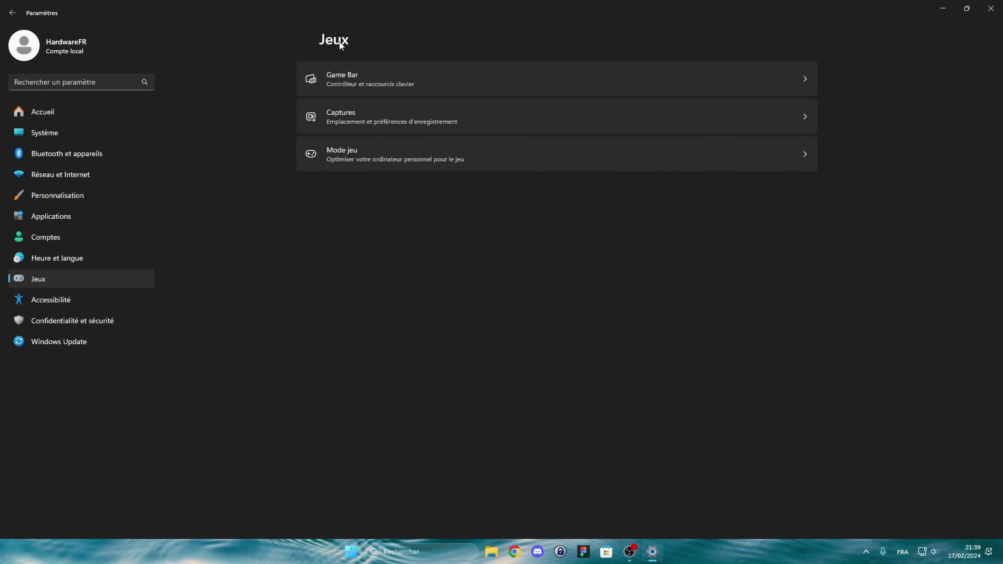
pyautogui.click(415, 157)
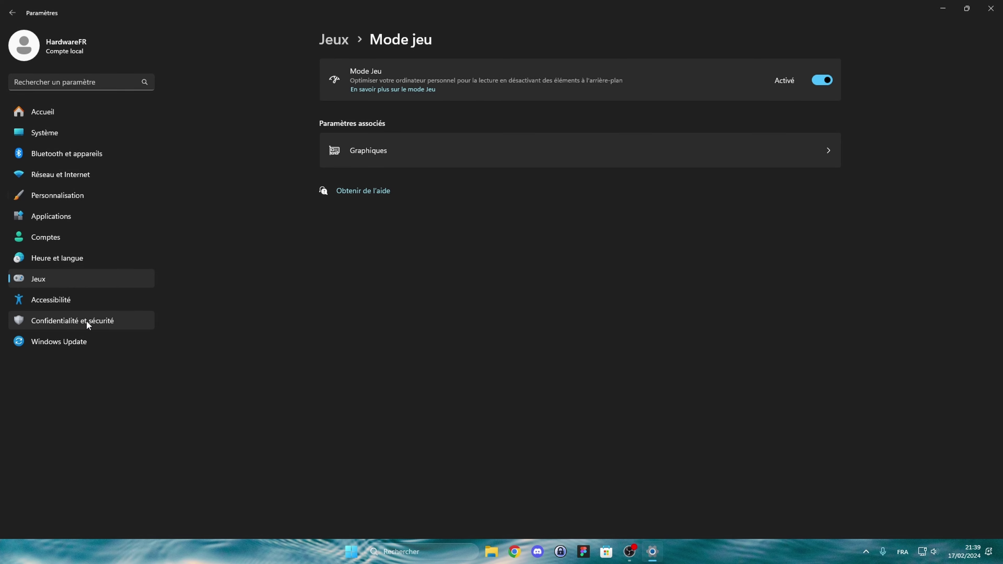
# - In Confidentialité et sécurité, check the Général, Entrée manuscrite and Diagnostics pages are off
pyautogui.click(69, 323)
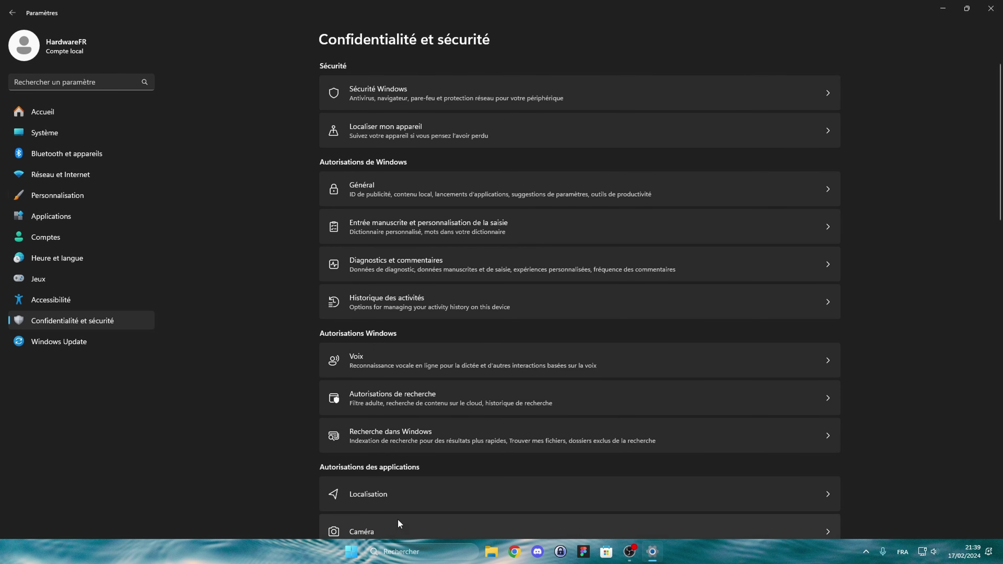
pyautogui.click(399, 195)
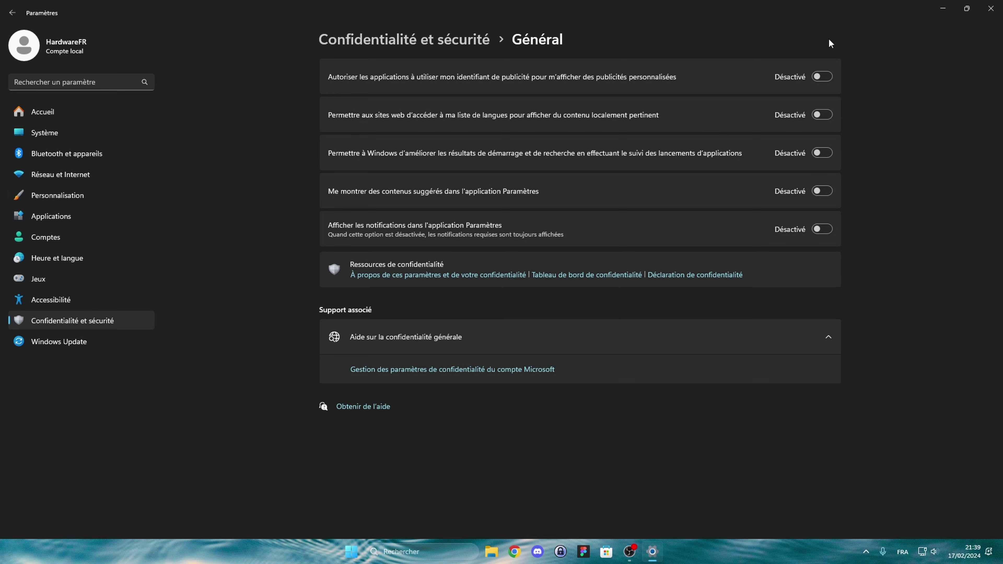
pyautogui.hotkey('alt', 'Left')
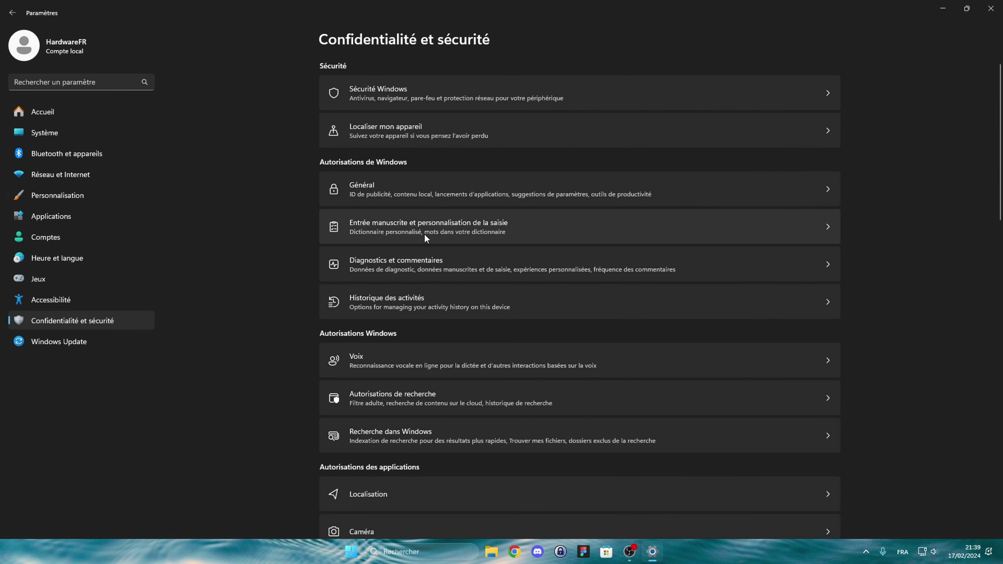
pyautogui.click(405, 227)
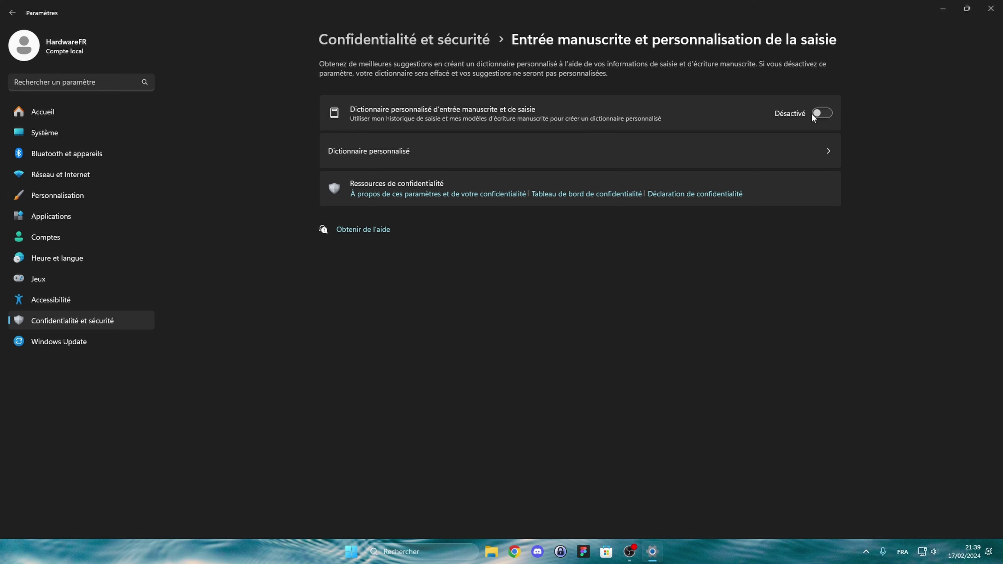
pyautogui.click(423, 41)
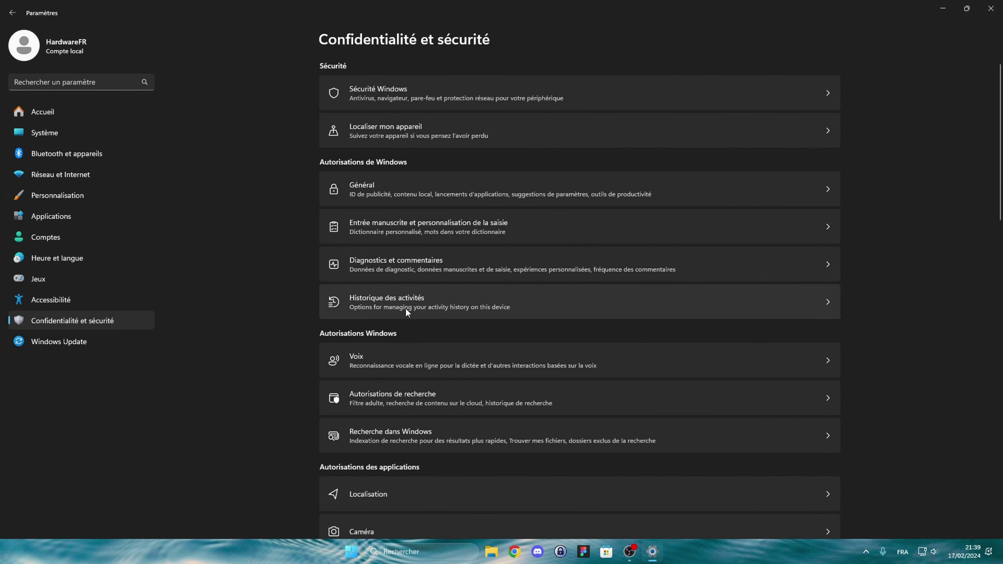
pyautogui.click(403, 269)
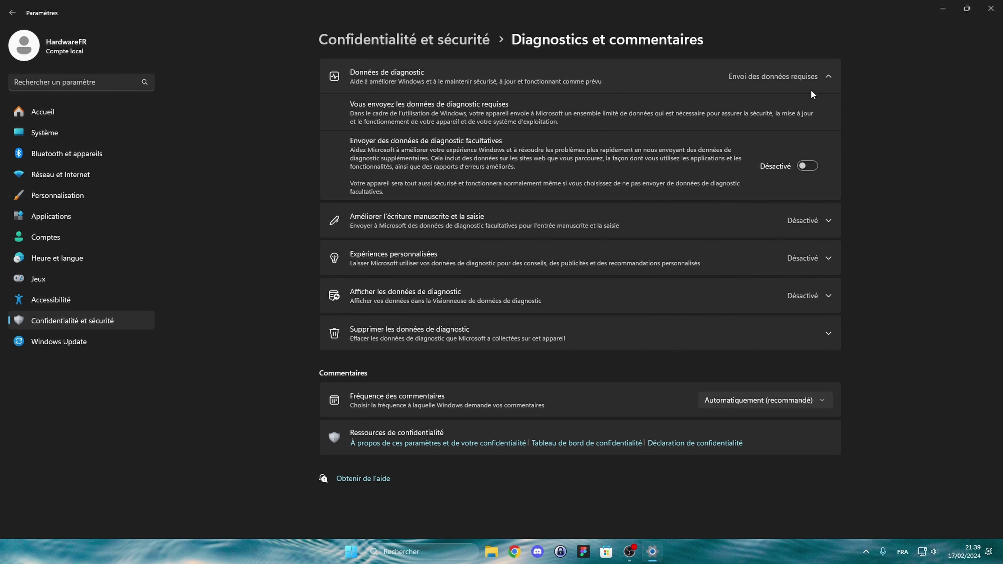
pyautogui.click(434, 39)
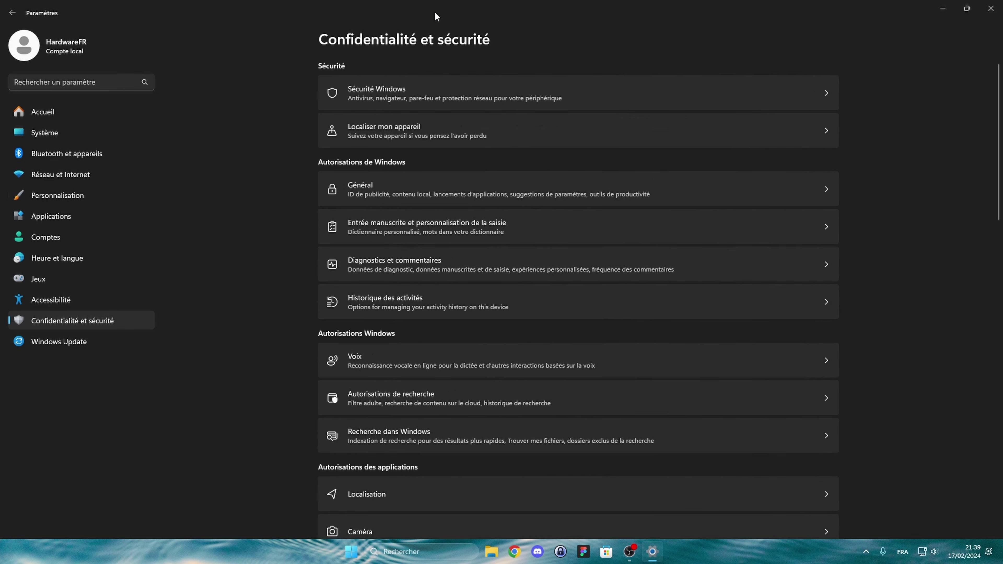
# - Check the Historique des activités and Voix privacy pages have their options off
pyautogui.scroll(-2, 466, 192)
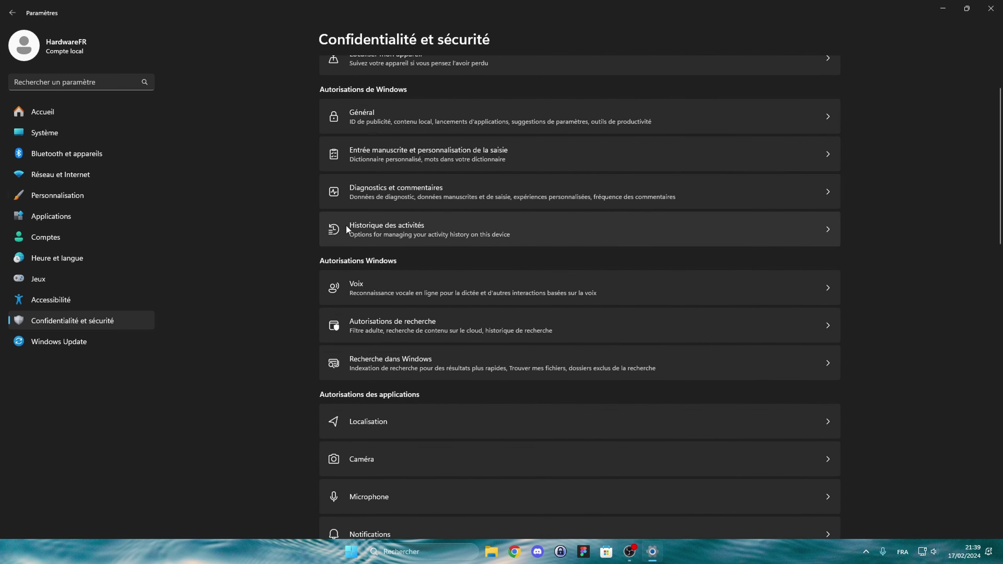
pyautogui.click(402, 234)
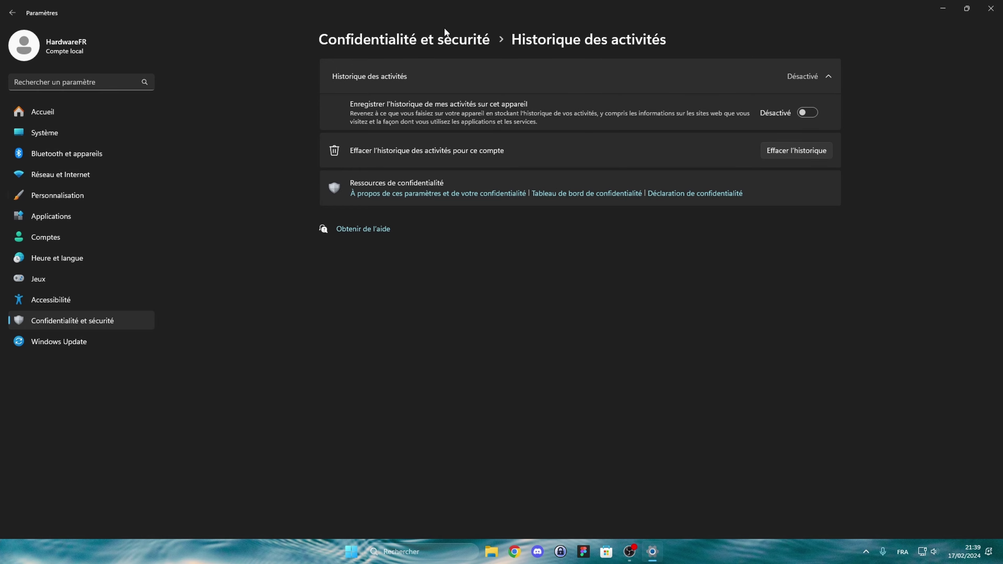
pyautogui.click(434, 40)
pyautogui.scroll(-3, 454, 190)
pyautogui.click(513, 291)
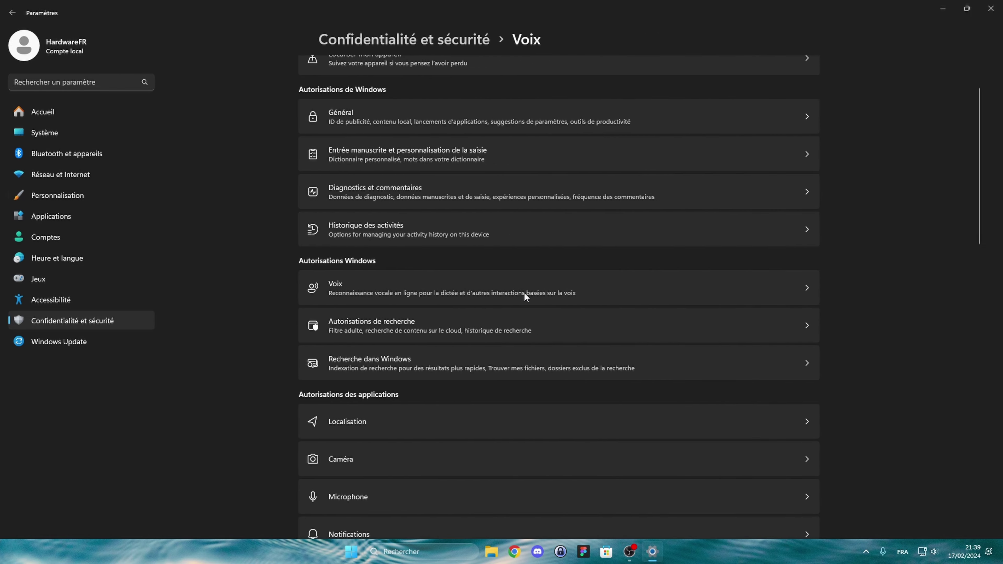
pyautogui.click(356, 40)
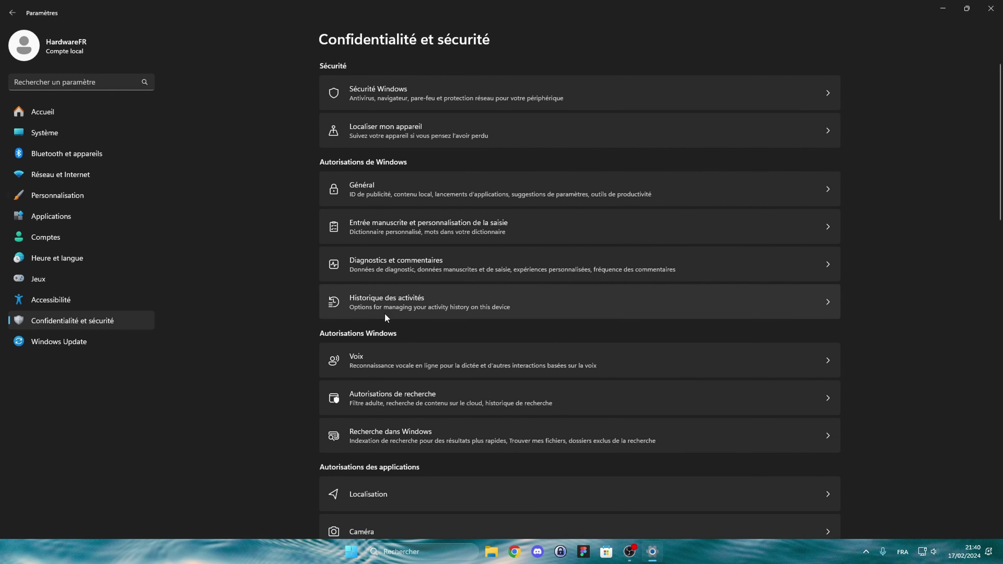
# - Review Autorisations de recherche, then open Localisation with location services off
pyautogui.click(381, 397)
pyautogui.scroll(-3, 435, 213)
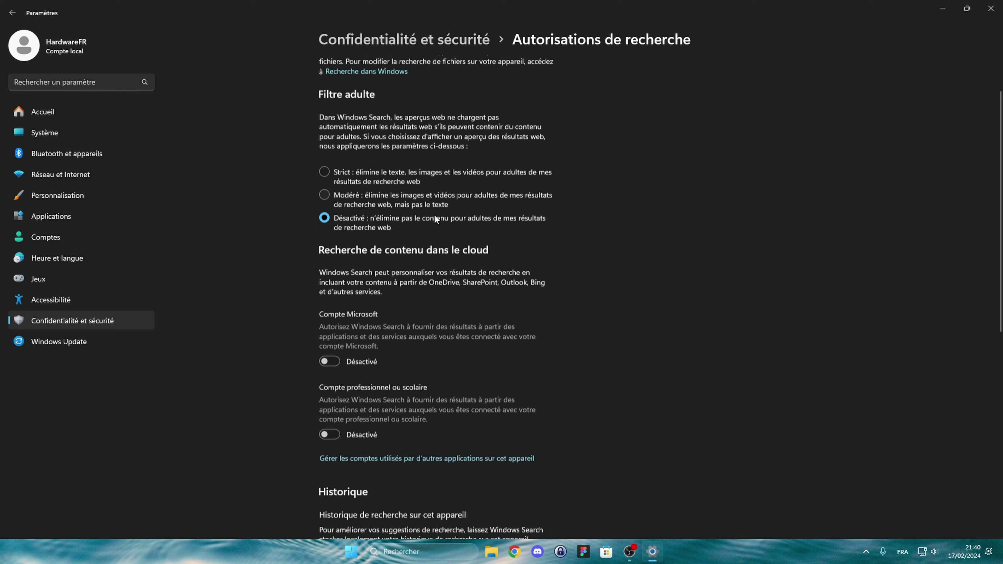
pyautogui.scroll(-3, 349, 201)
pyautogui.scroll(-2, 321, 359)
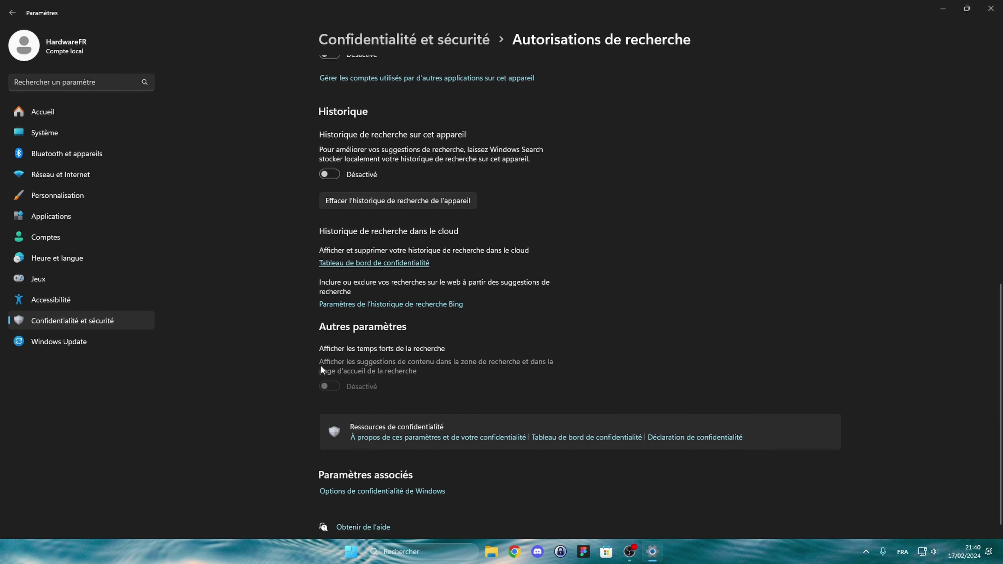
pyautogui.scroll(3, 321, 365)
pyautogui.hotkey('alt', 'Left')
pyautogui.click(389, 284)
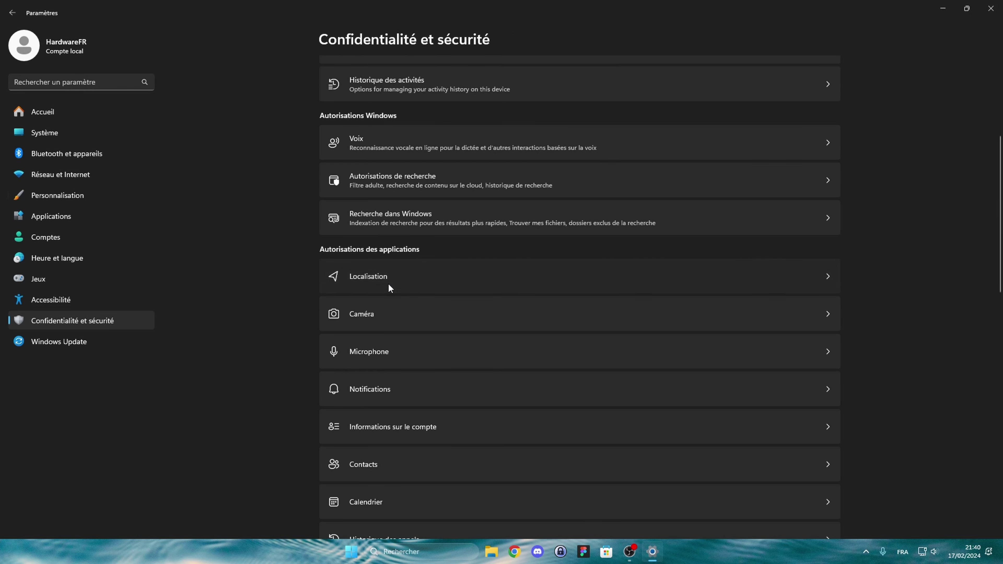
pyautogui.scroll(-2, 838, 294)
# - Go back to Confidentialité et sécurité and open the Caméra page, with all camera access off
pyautogui.scroll(2, 838, 297)
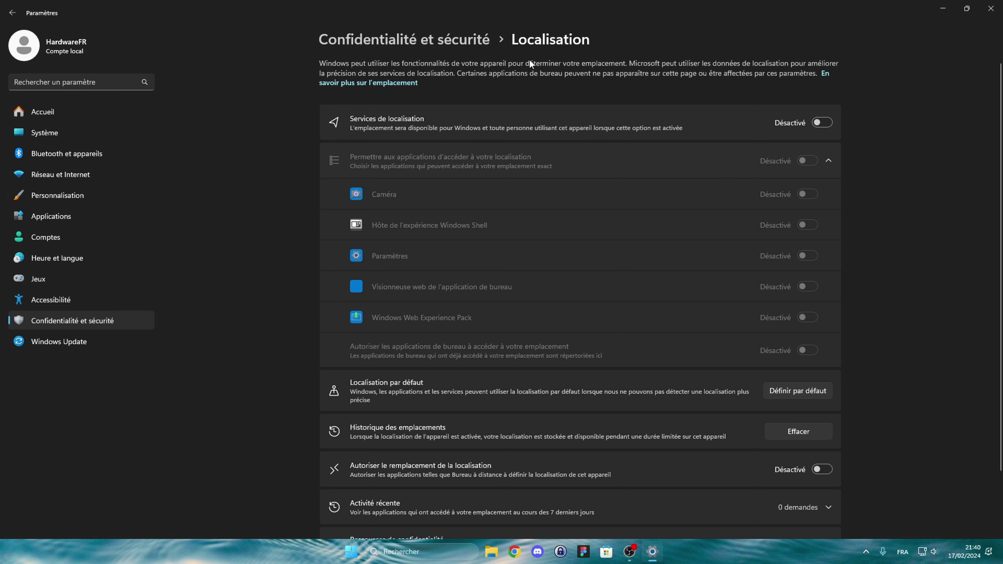
pyautogui.click(443, 39)
pyautogui.scroll(-6, 632, 211)
pyautogui.click(675, 215)
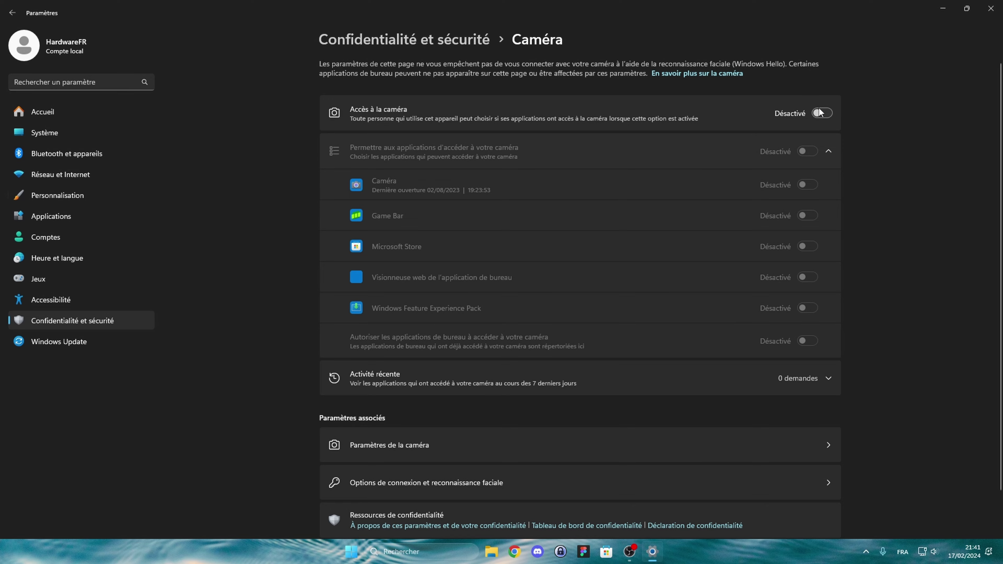
# - Check that microphone and notification access permissions are switched off
pyautogui.click(432, 38)
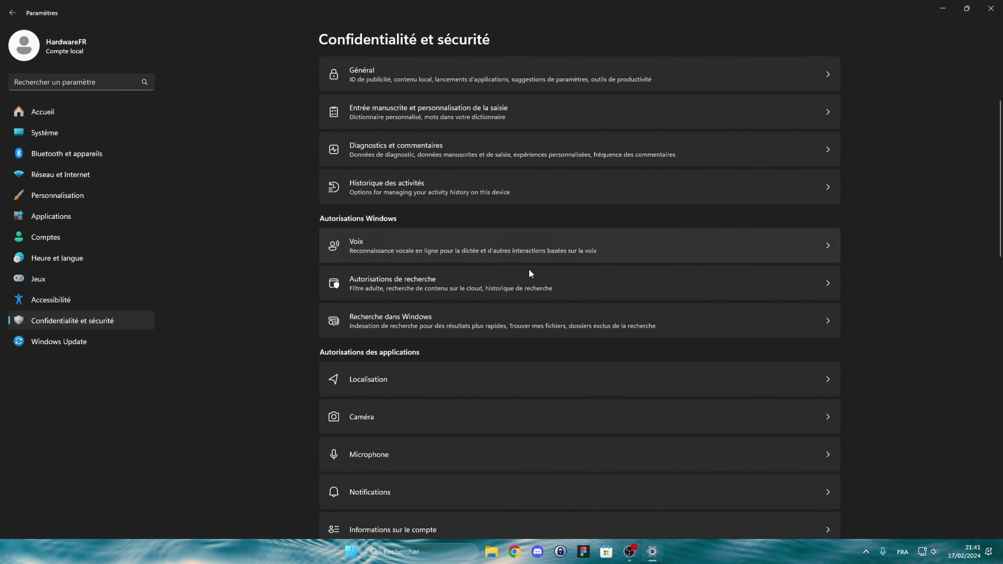
pyautogui.scroll(-4, 530, 273)
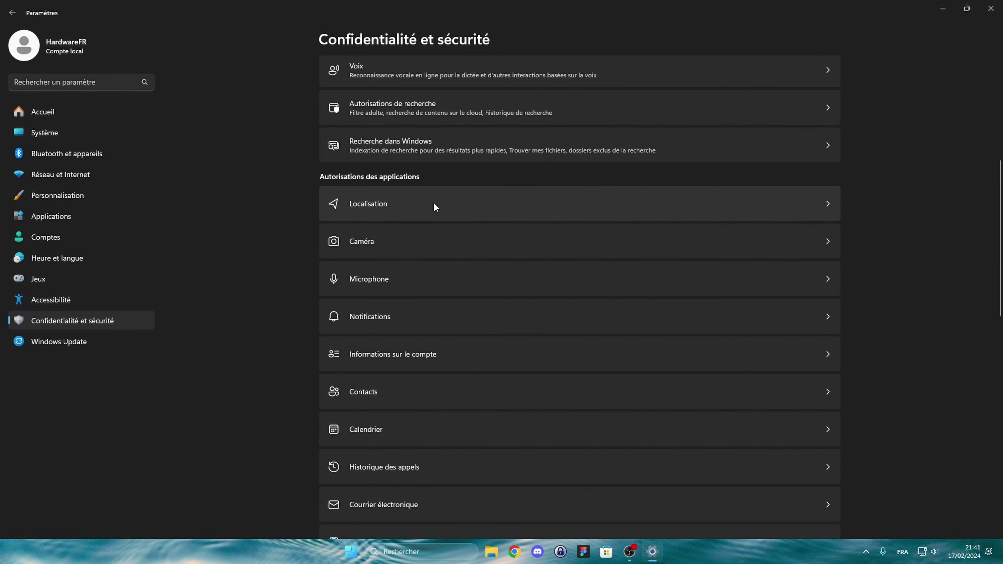
pyautogui.click(442, 275)
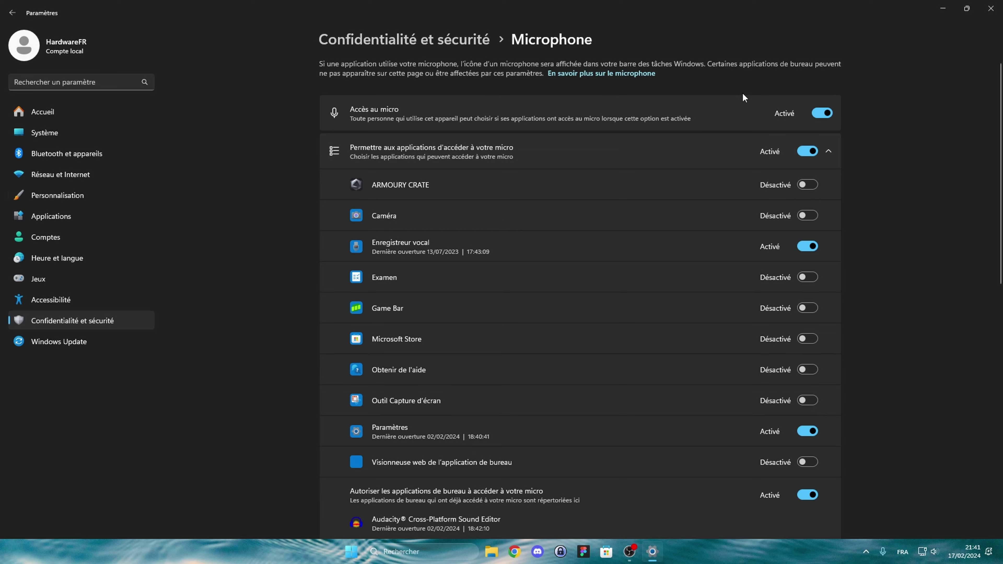
pyautogui.click(462, 40)
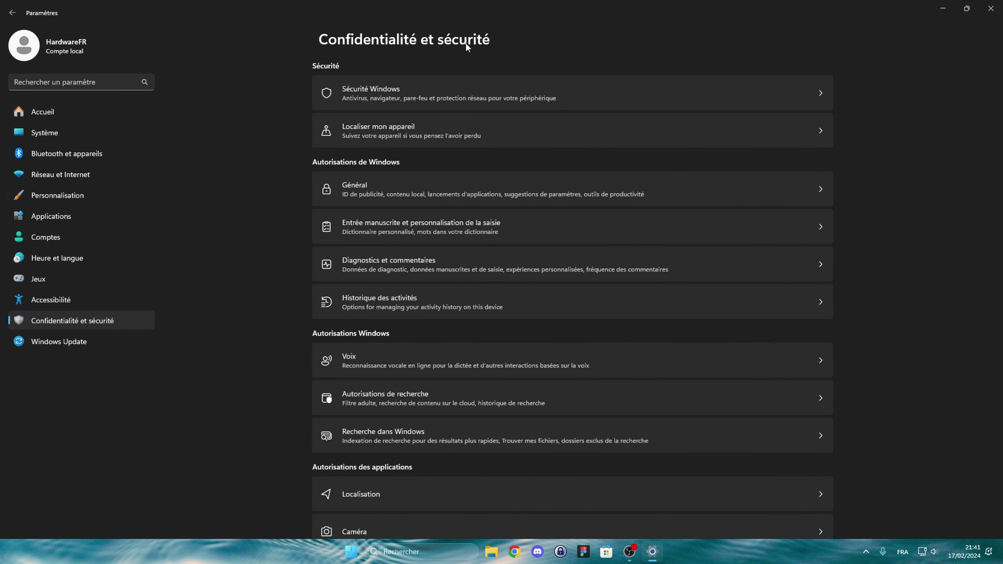
pyautogui.scroll(-5, 517, 245)
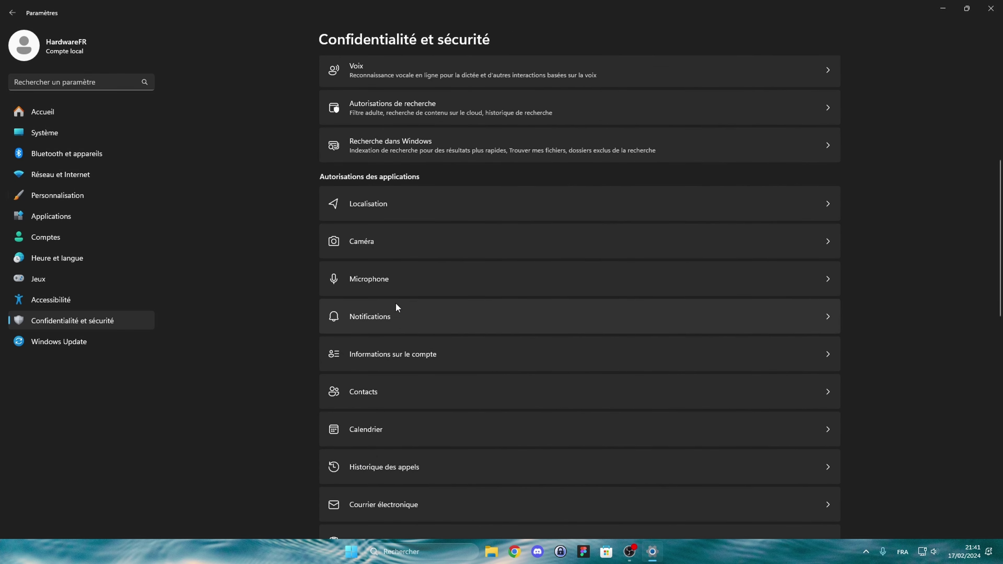
pyautogui.click(382, 316)
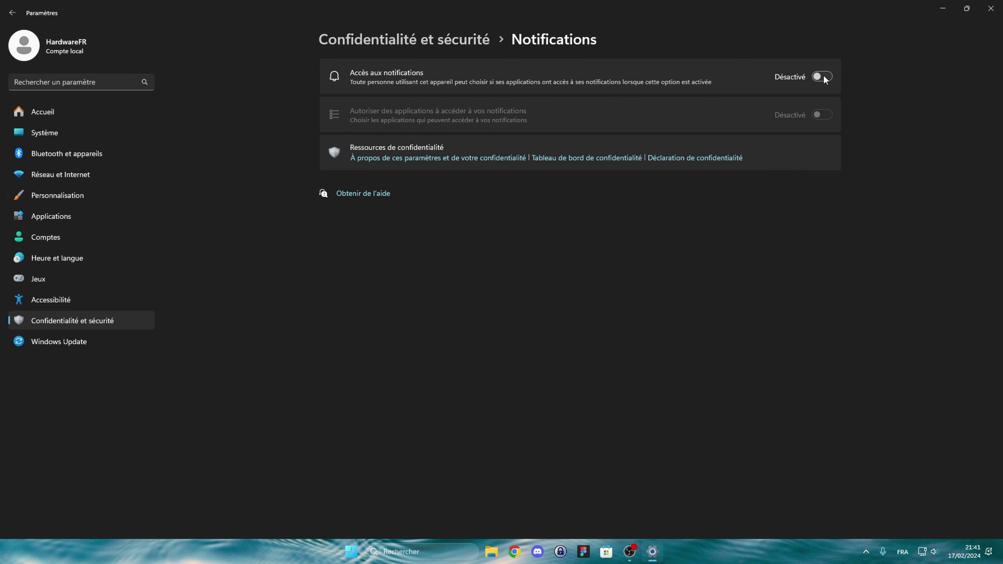
# - Check that account info, Contacts and calendar access permissions are off
pyautogui.click(477, 46)
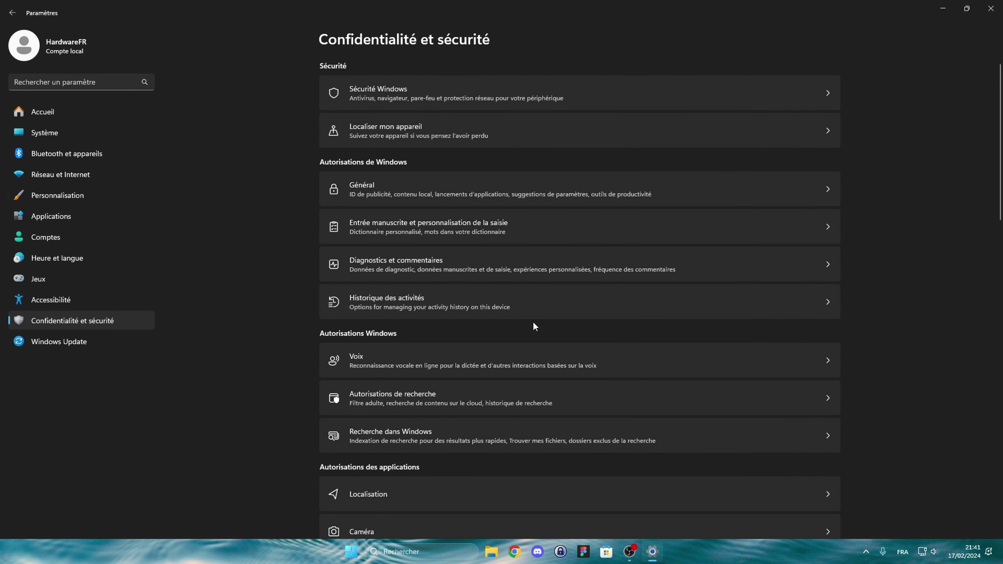
pyautogui.scroll(-5, 480, 278)
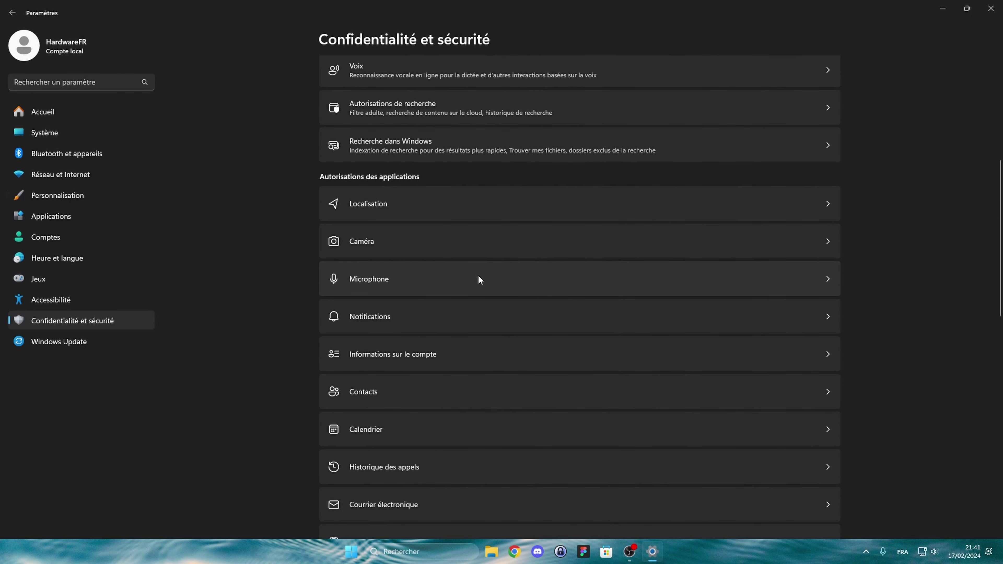
pyautogui.click(454, 341)
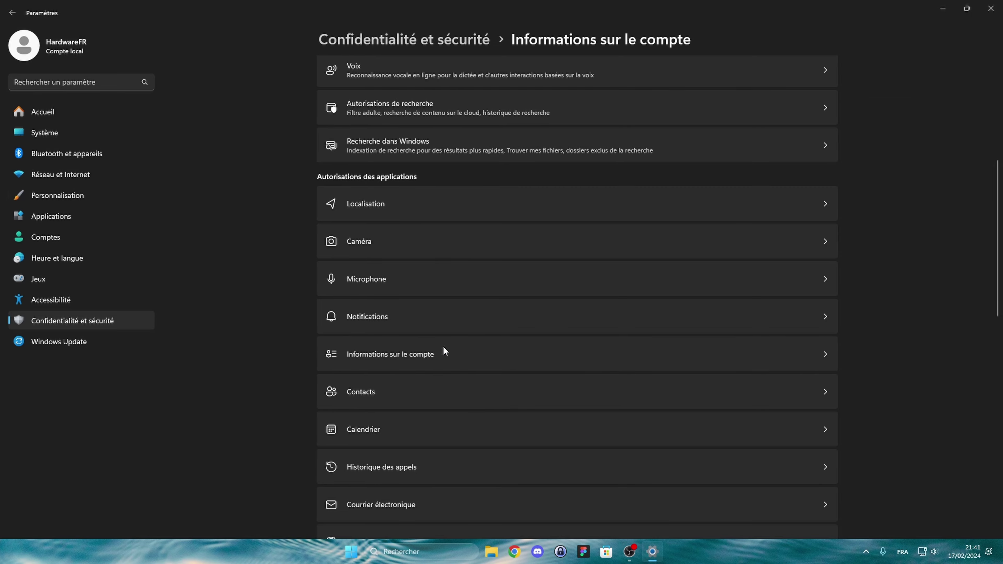
pyautogui.click(488, 44)
pyautogui.scroll(-5, 417, 253)
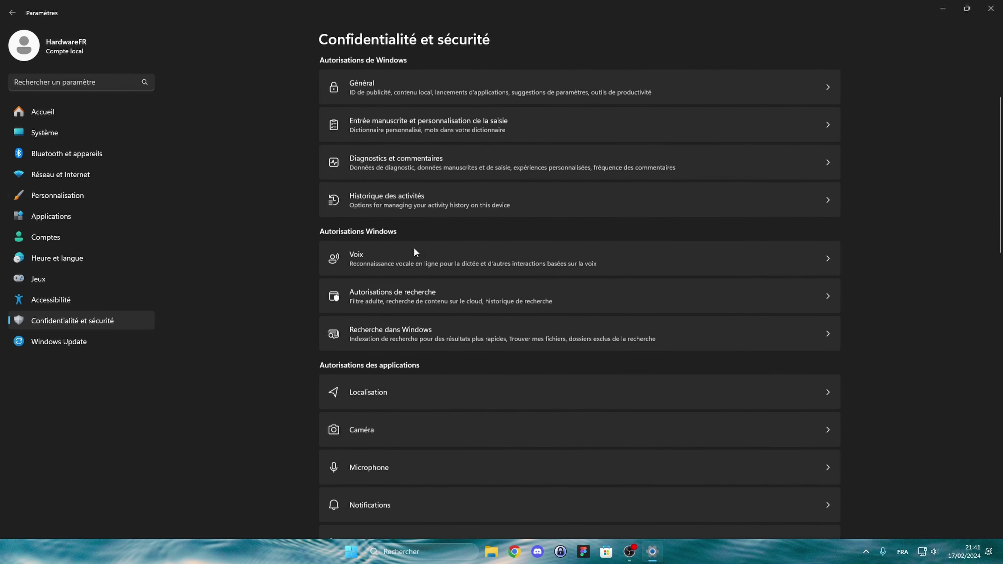
pyautogui.click(400, 396)
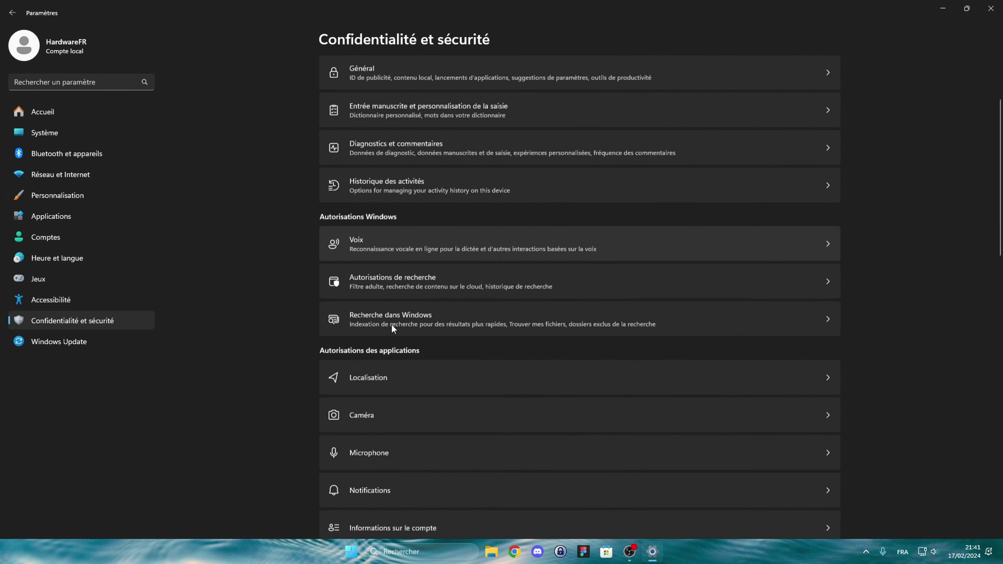
pyautogui.scroll(-8, 391, 324)
pyautogui.click(391, 324)
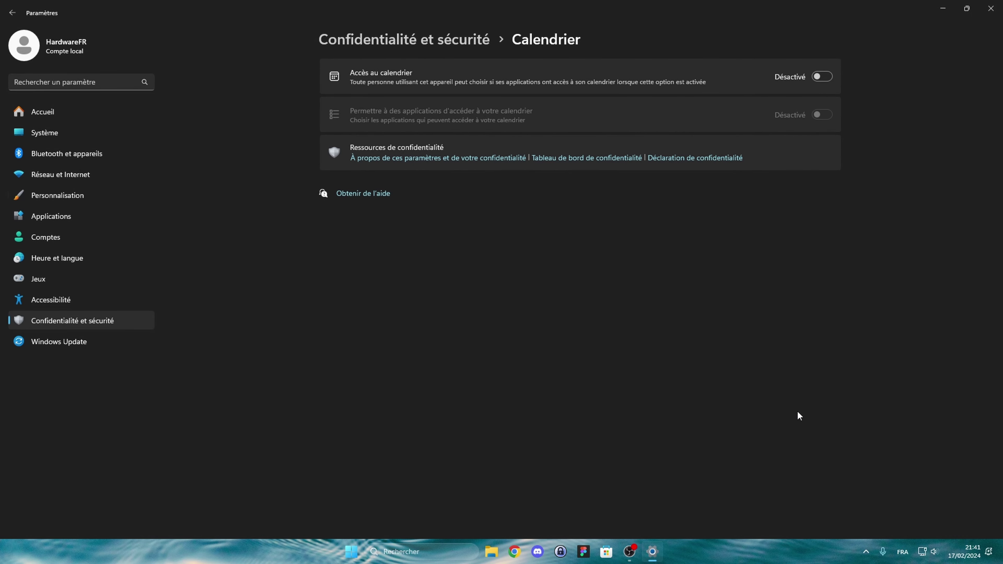
# - Check that call history and e-mail access are off, ending on the privacy overview
pyautogui.click(971, 558)
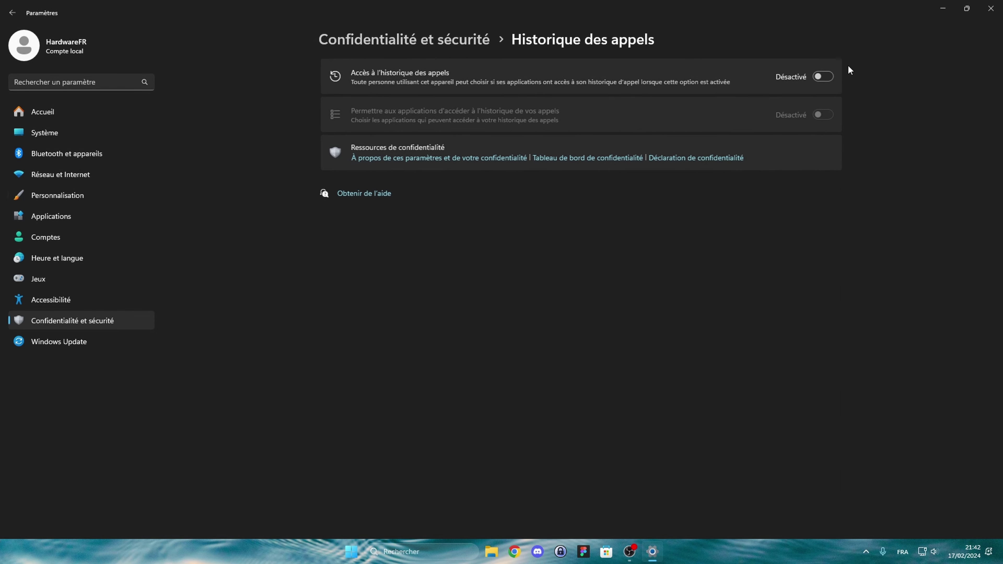
pyautogui.click(486, 41)
pyautogui.scroll(-12, 465, 253)
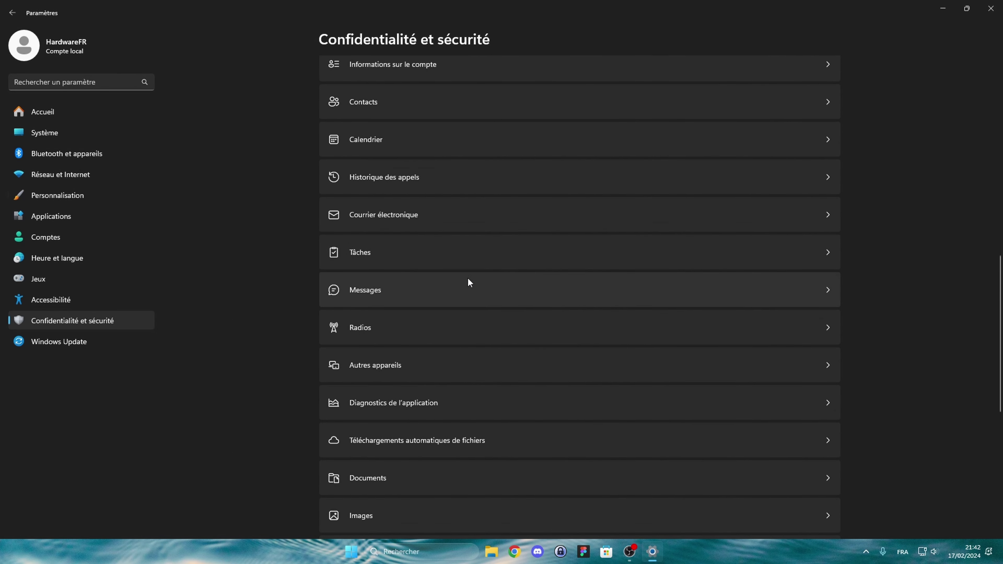
pyautogui.scroll(2, 435, 213)
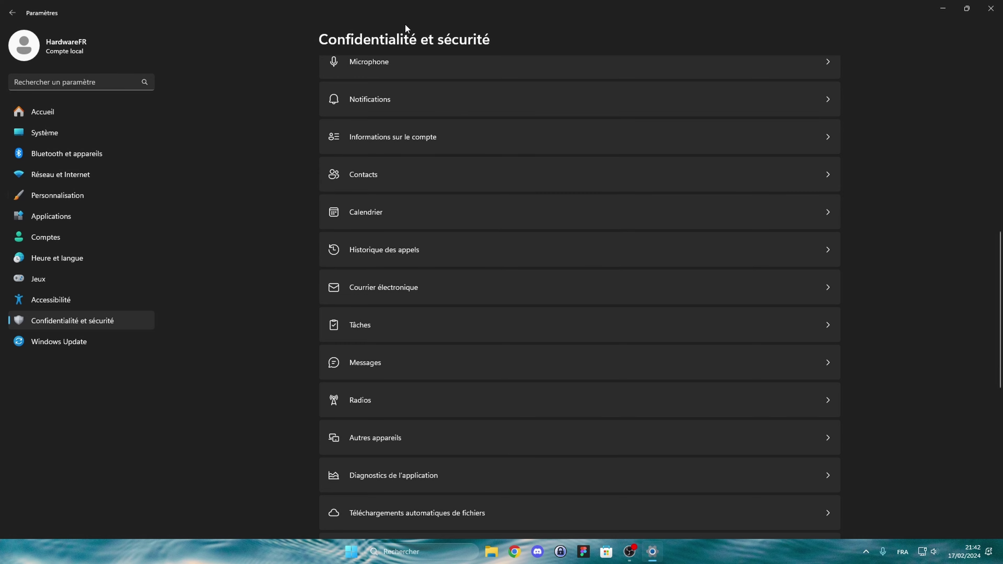
pyautogui.scroll(-1, 437, 140)
pyautogui.scroll(1, 443, 186)
pyautogui.click(431, 291)
# - Confirm app access to Tasks and Messages is turned off in Privacy settings
pyautogui.click(434, 39)
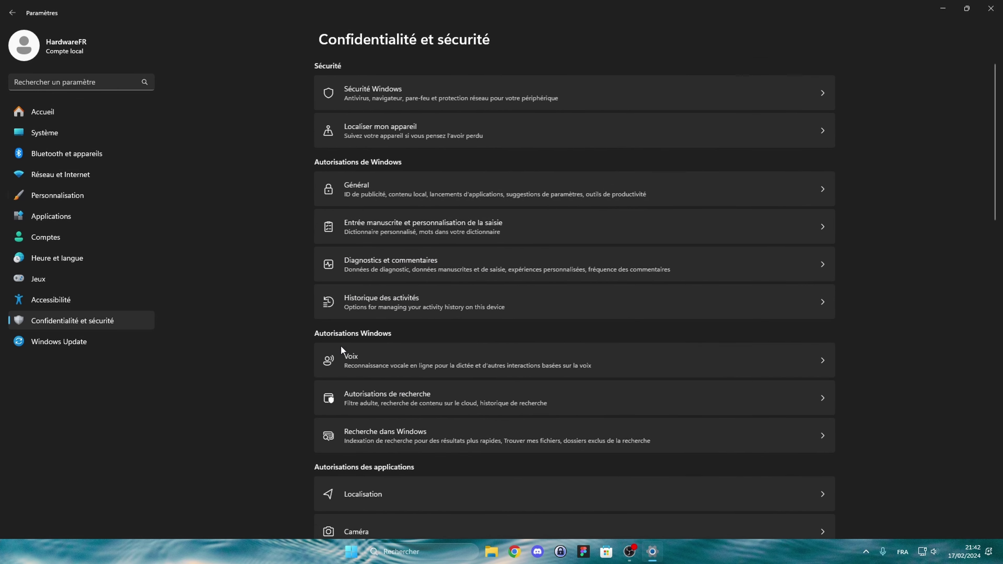
pyautogui.click(413, 252)
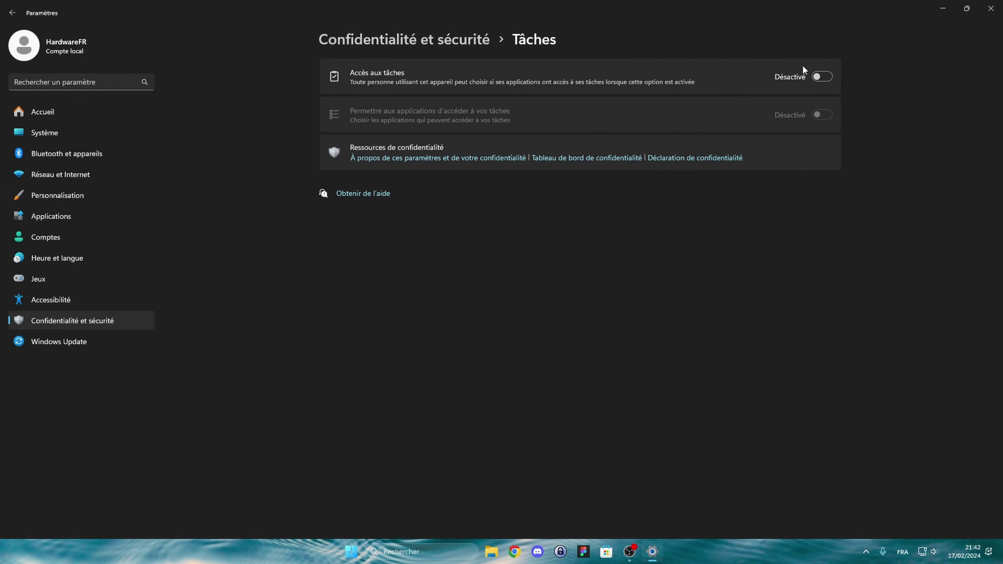
pyautogui.click(442, 39)
pyautogui.click(401, 136)
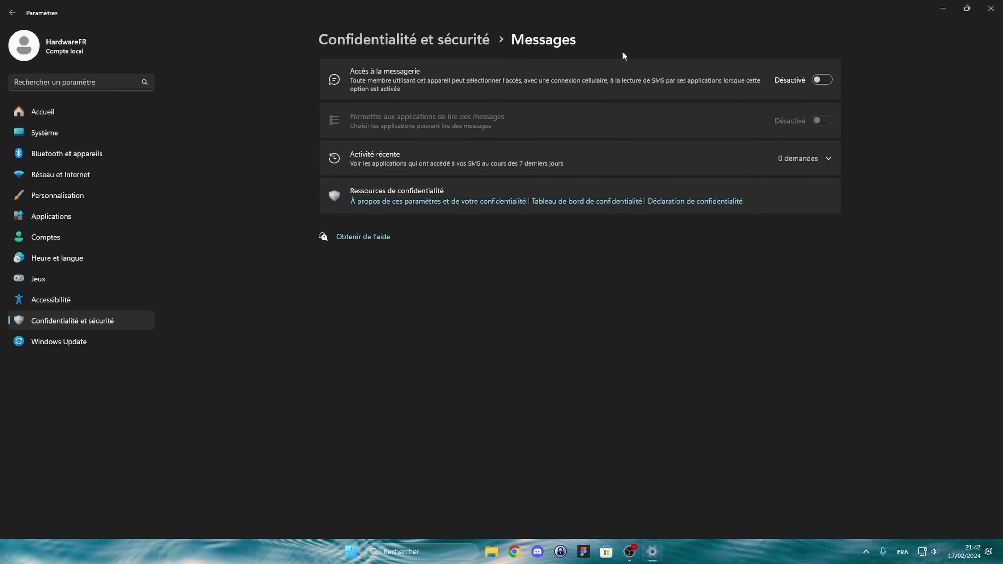
# - Confirm Radios and Other devices access are turned off
pyautogui.click(435, 38)
pyautogui.scroll(-15, 479, 264)
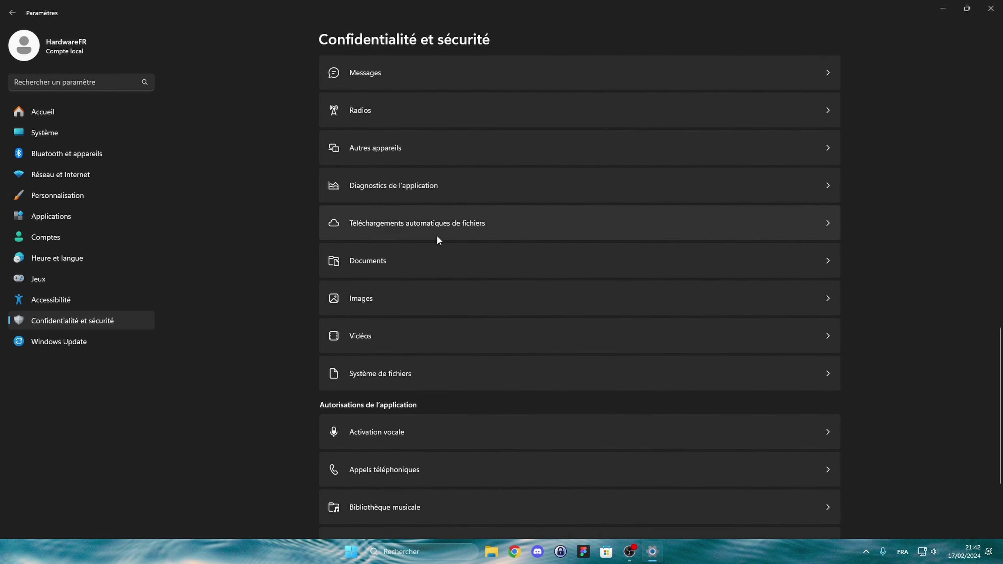
pyautogui.scroll(4, 436, 235)
pyautogui.click(394, 263)
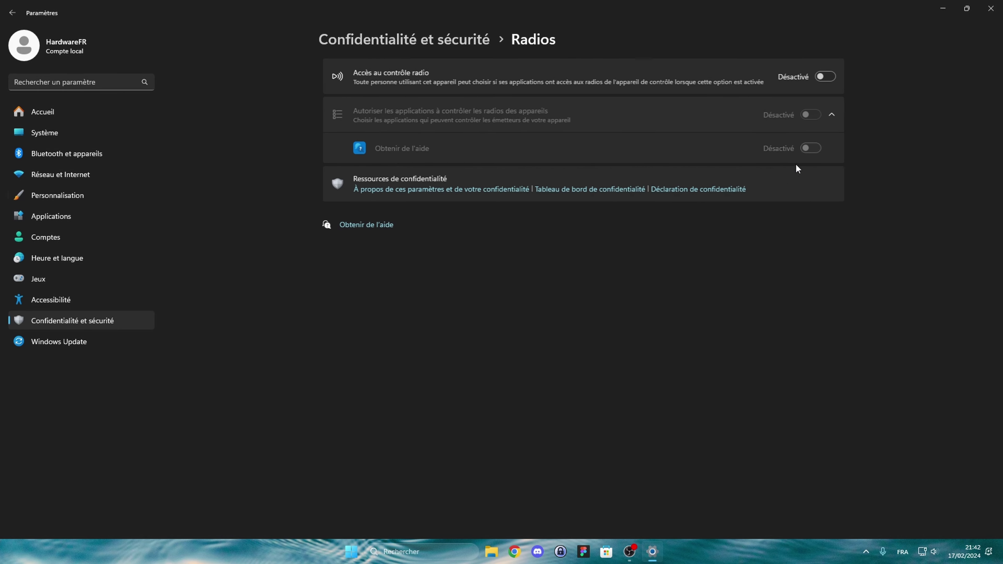
pyautogui.click(406, 42)
pyautogui.scroll(-10, 429, 273)
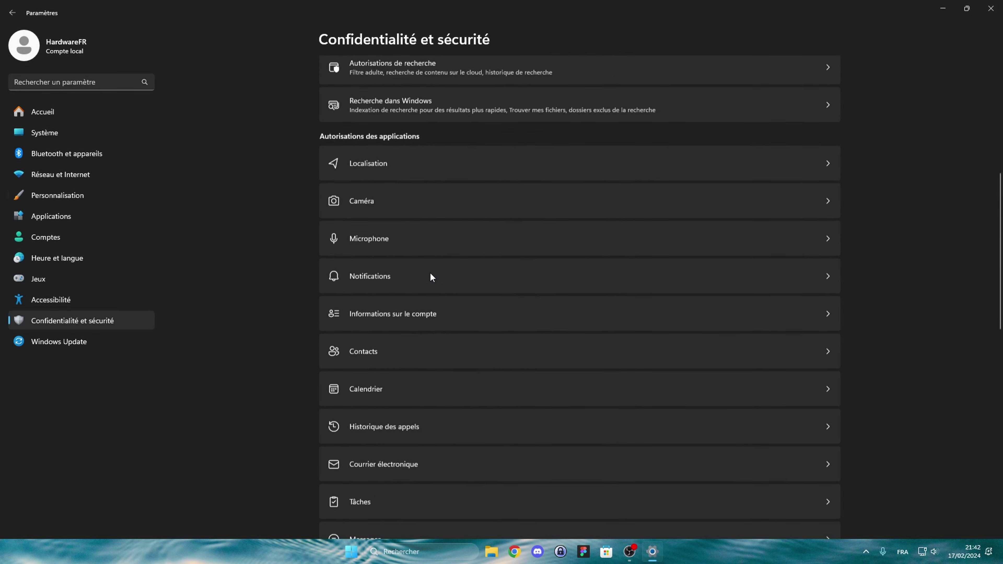
pyautogui.scroll(-1, 431, 281)
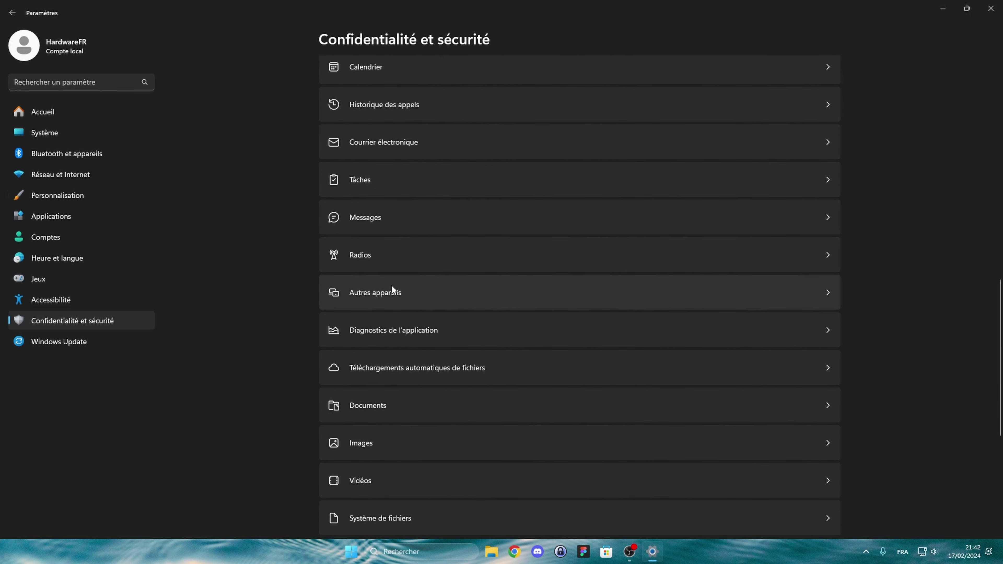
pyautogui.click(374, 279)
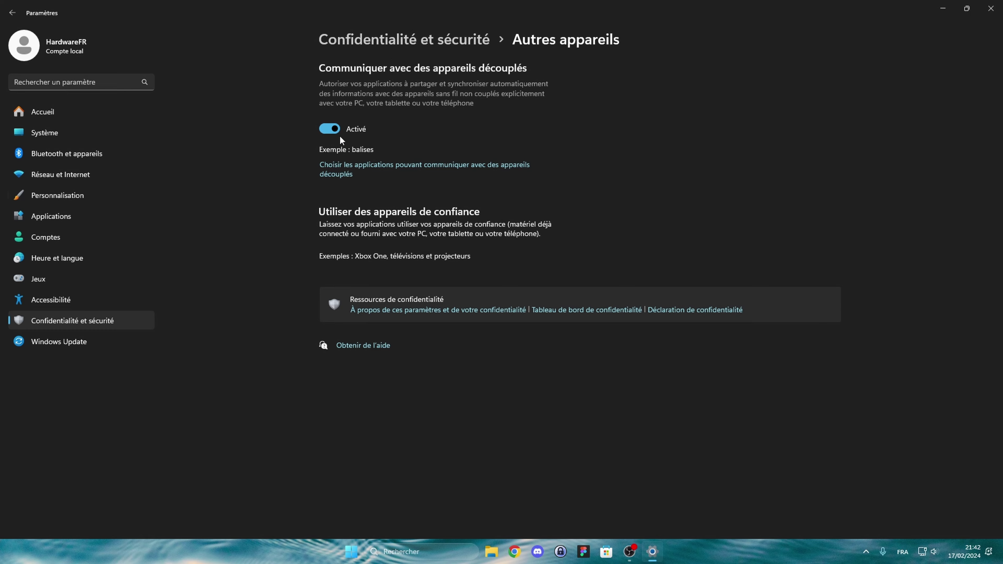
# - Confirm App diagnostics and Voice activation access are turned off
pyautogui.click(385, 40)
pyautogui.scroll(-12, 476, 332)
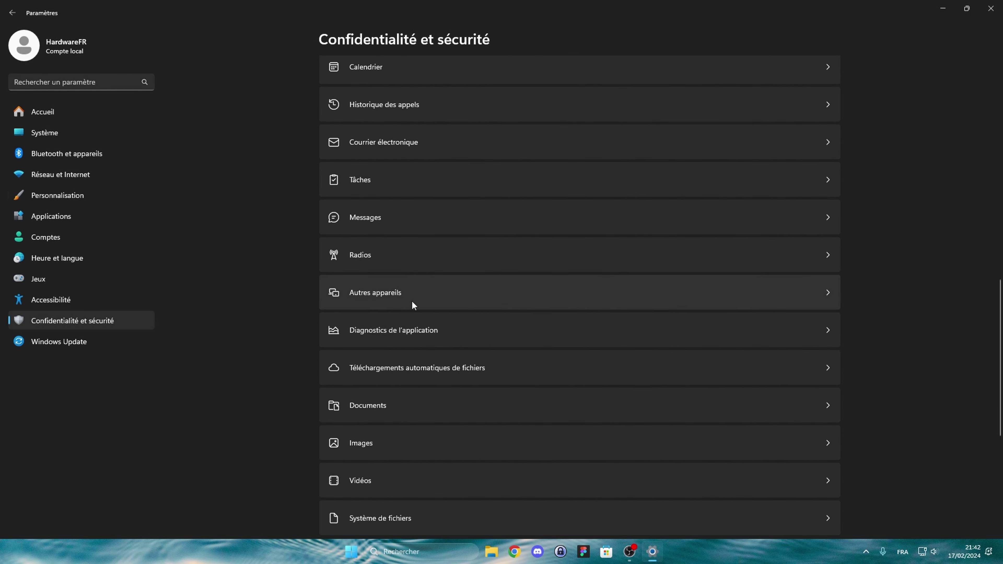
pyautogui.scroll(-2, 409, 276)
pyautogui.click(337, 259)
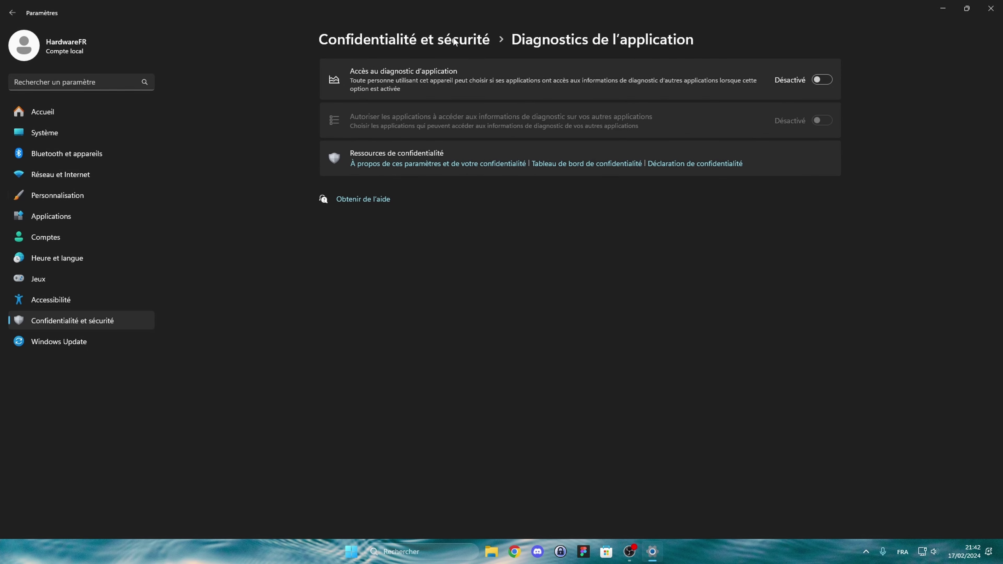
pyautogui.click(395, 39)
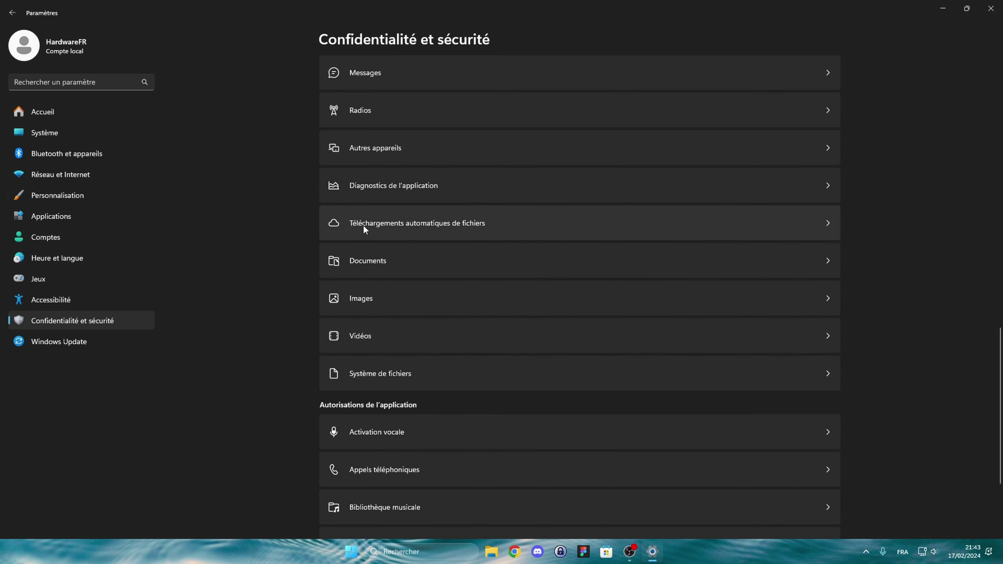
pyautogui.scroll(-3, 376, 269)
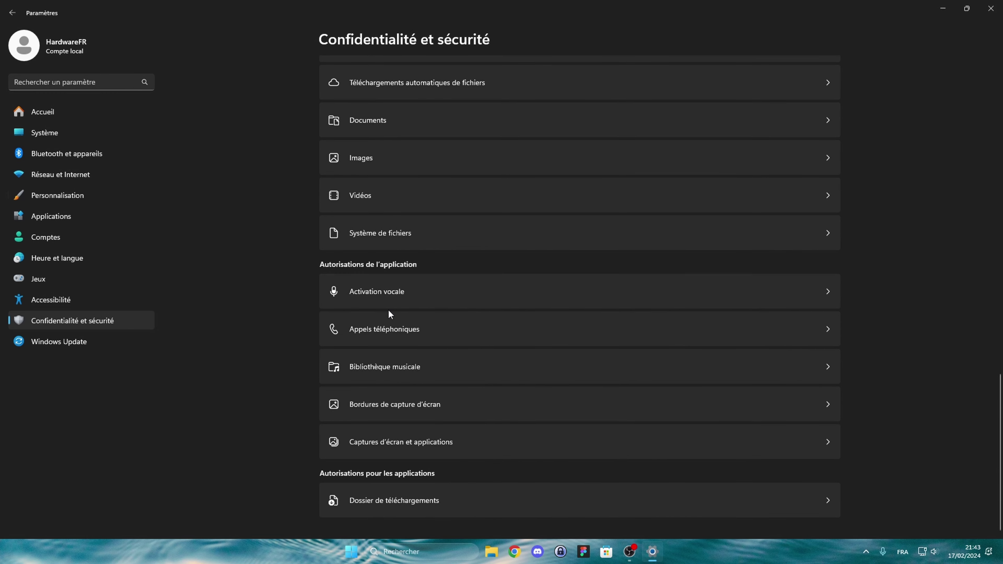
pyautogui.click(385, 293)
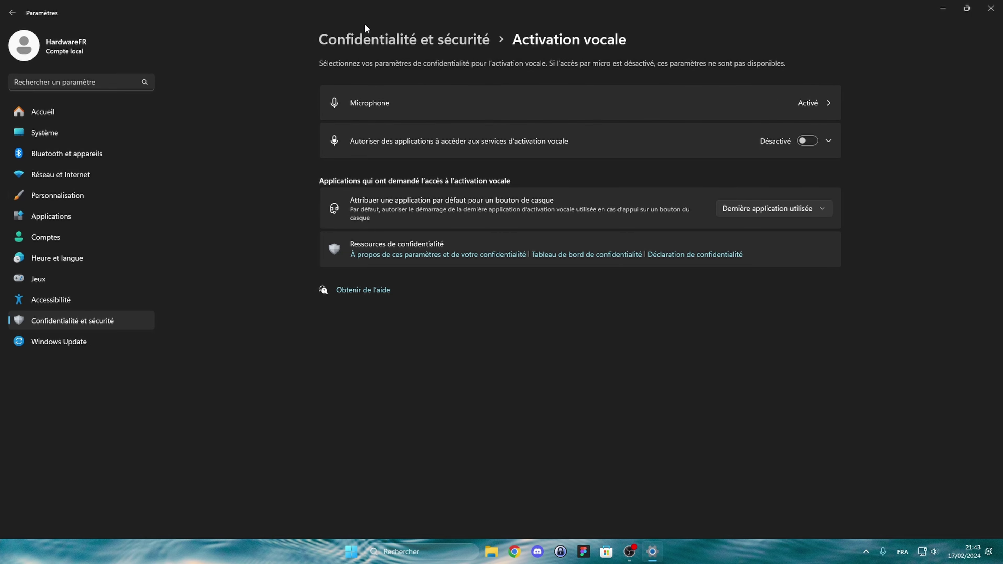
# - Check the Phone calls permission, then go to Windows Update to search for updates
pyautogui.click(356, 38)
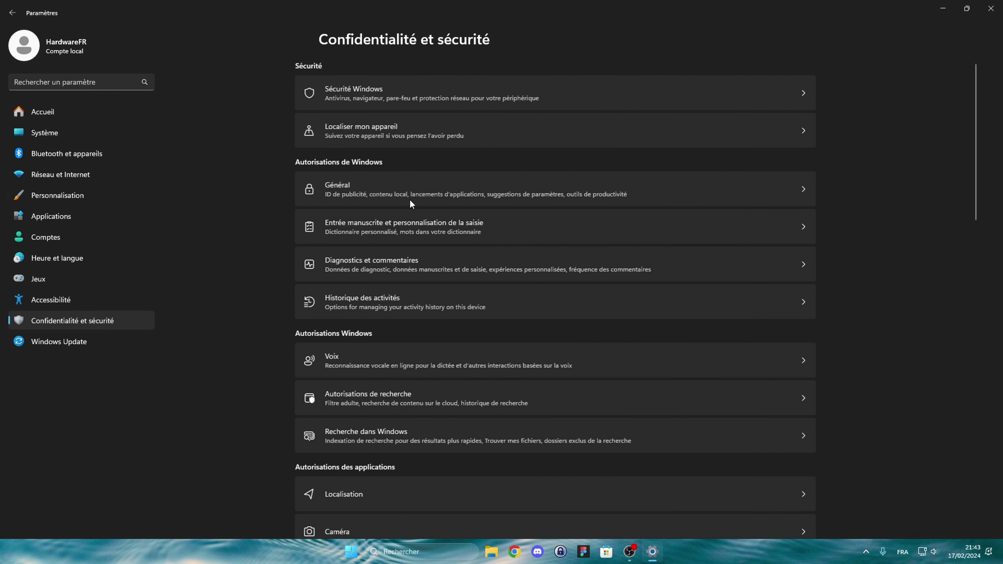
pyautogui.scroll(-6, 409, 200)
pyautogui.click(432, 339)
pyautogui.click(453, 43)
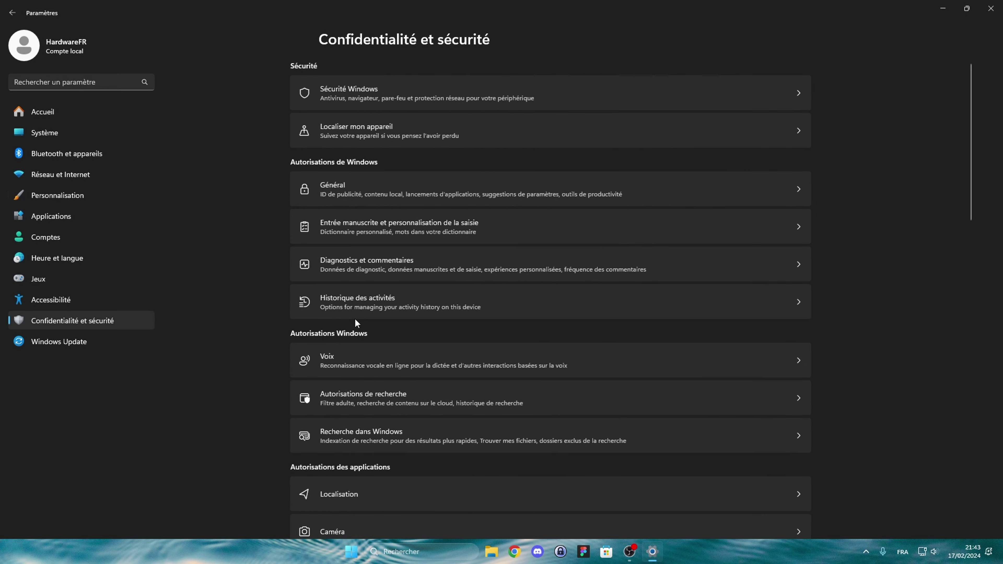
pyautogui.scroll(-6, 452, 369)
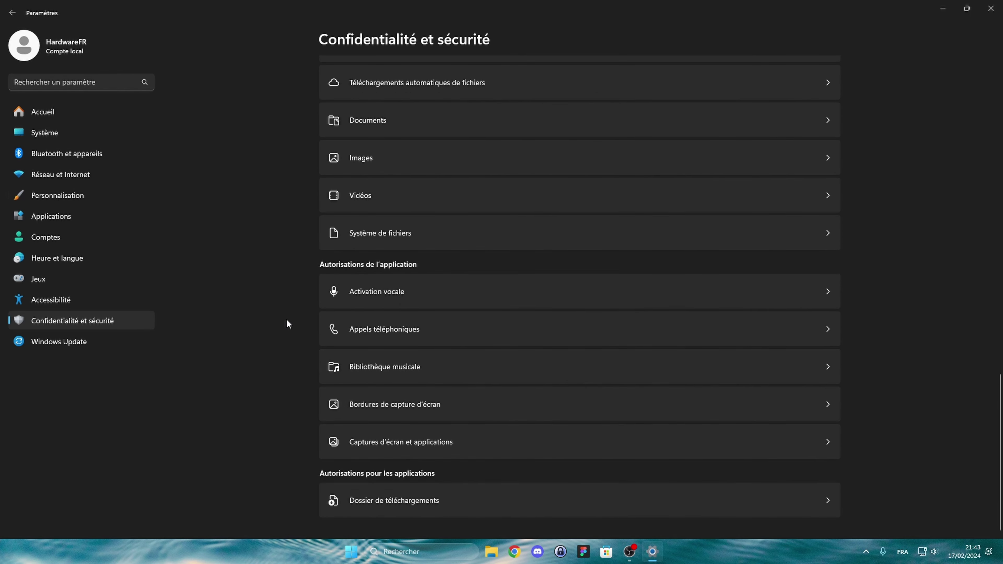
pyautogui.click(59, 341)
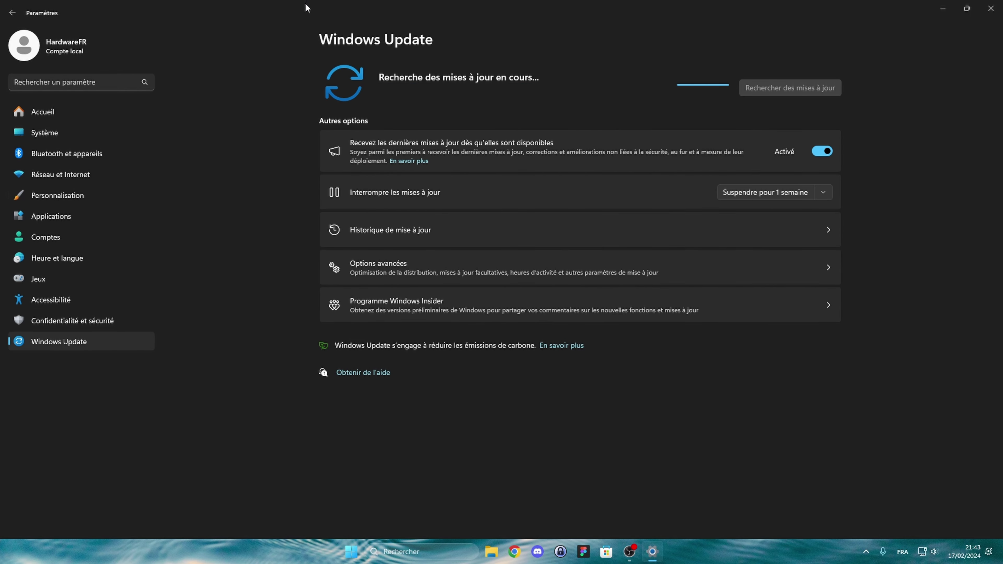